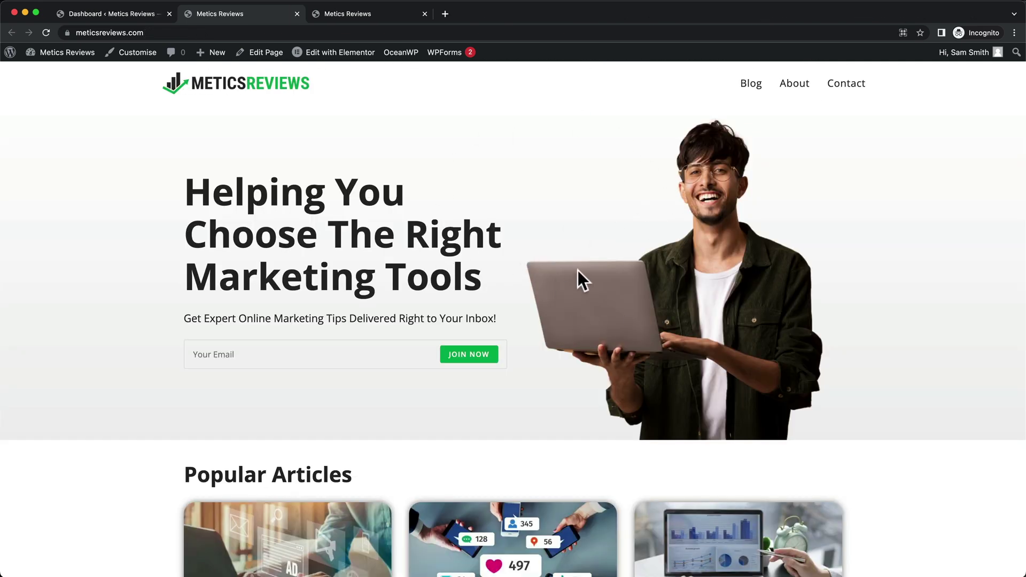
# - From the WordPress dashboard's All Pages list, open the Home page with Elementor
pyautogui.scroll(-3, 458, 249)
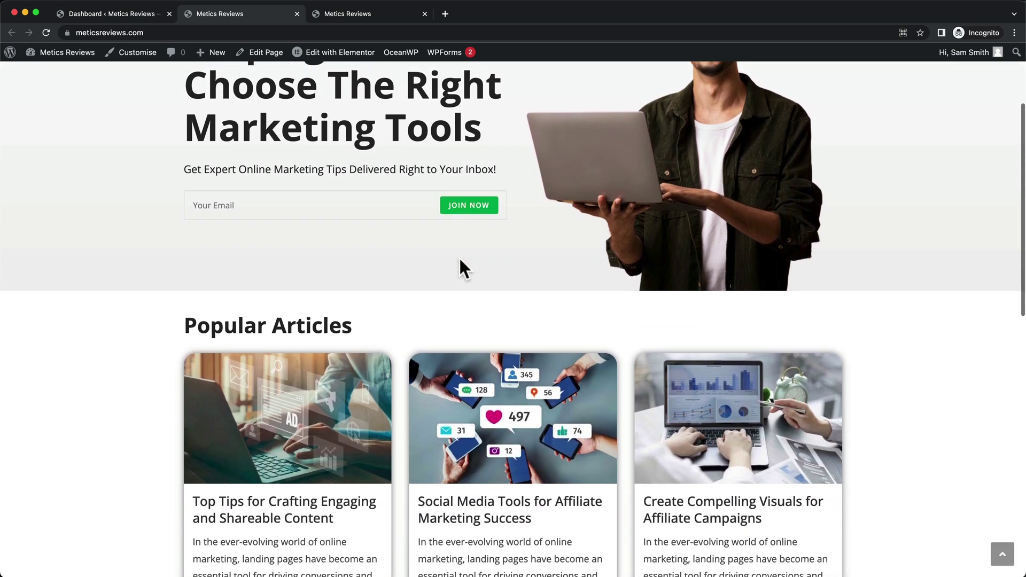
pyautogui.scroll(3, 459, 261)
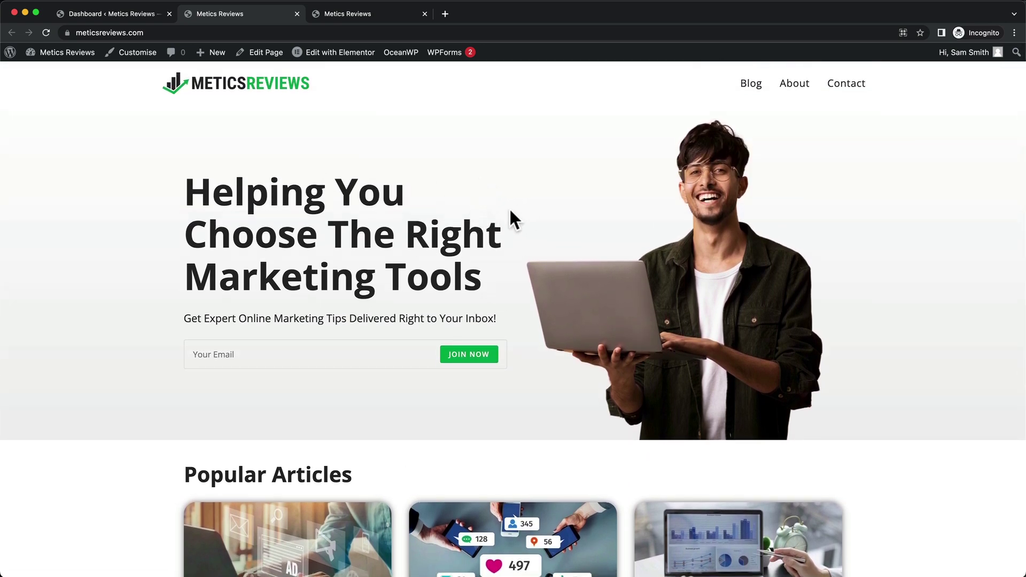
pyautogui.scroll(-3, 663, 134)
pyautogui.scroll(3, 656, 143)
pyautogui.click(124, 9)
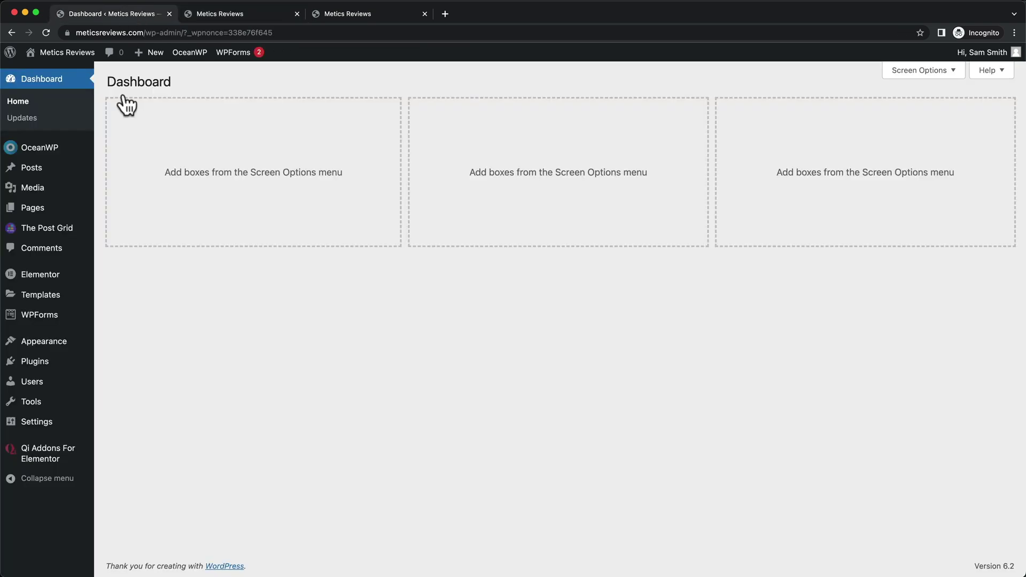
pyautogui.click(46, 209)
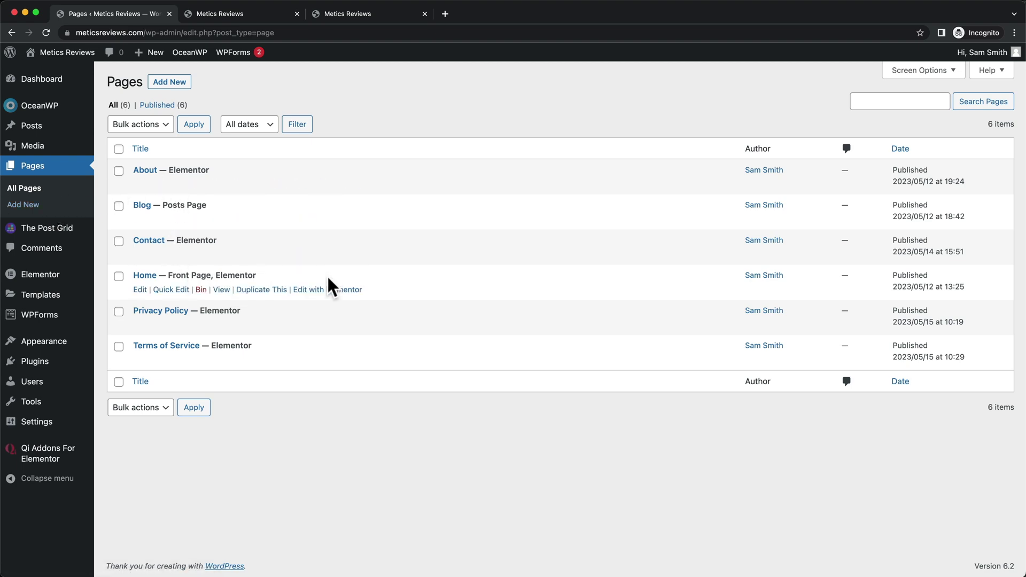
pyautogui.click(337, 290)
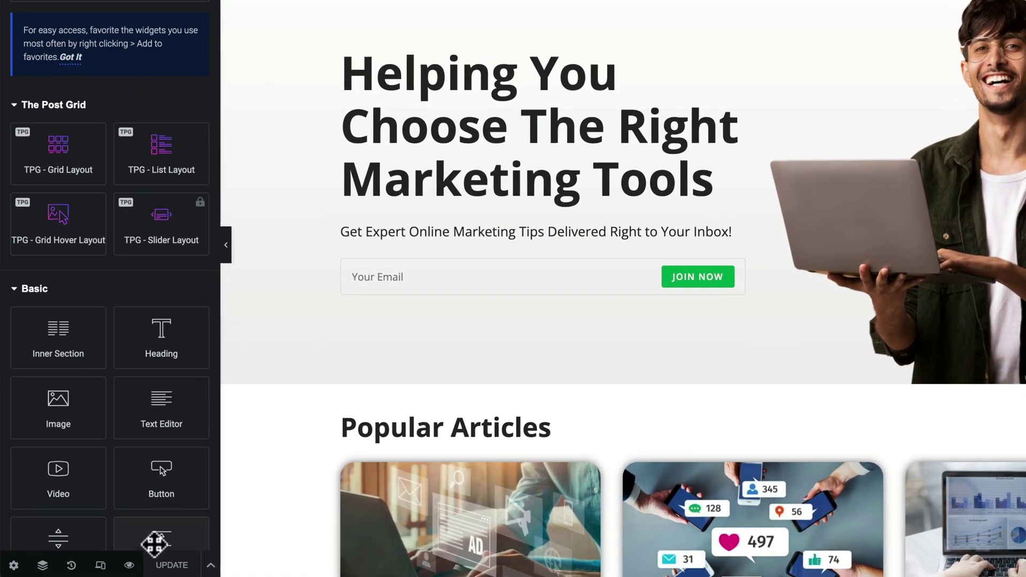
# - Turn on responsive mode, check the mobile view, then settle on the 768 px tablet preview
pyautogui.click(100, 566)
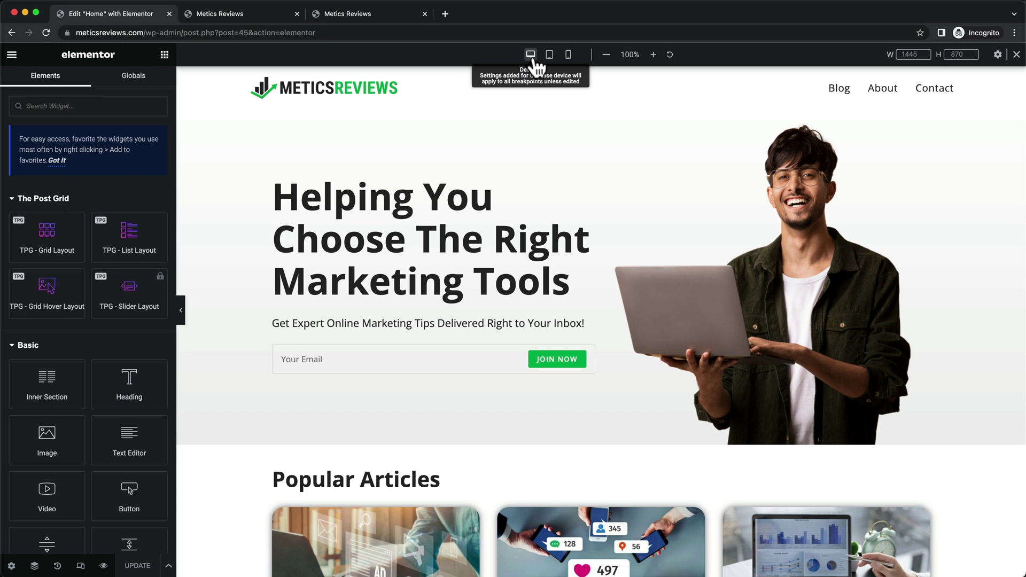
pyautogui.click(550, 59)
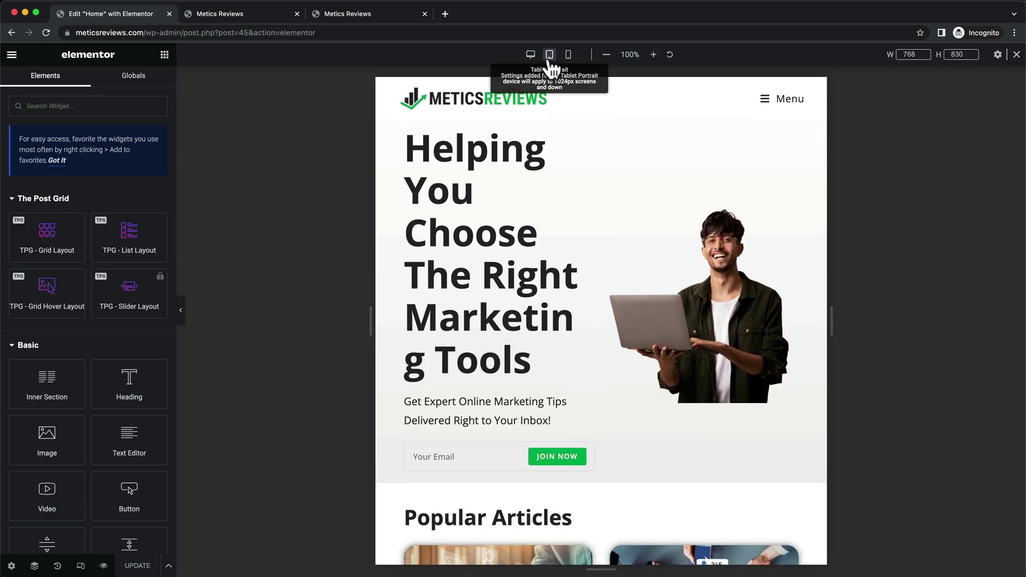
pyautogui.click(570, 55)
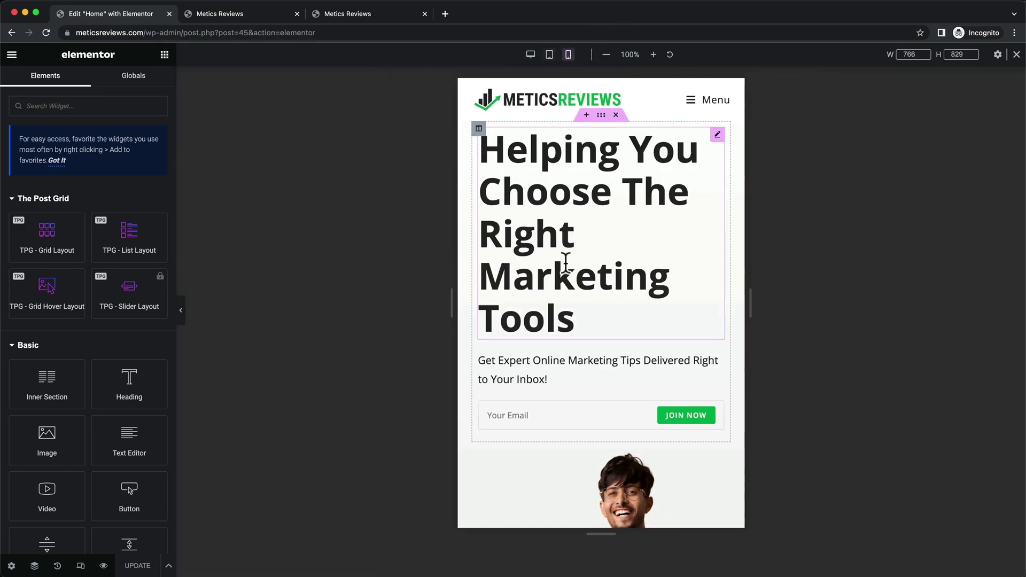
pyautogui.scroll(-3, 611, 309)
pyautogui.scroll(5, 612, 312)
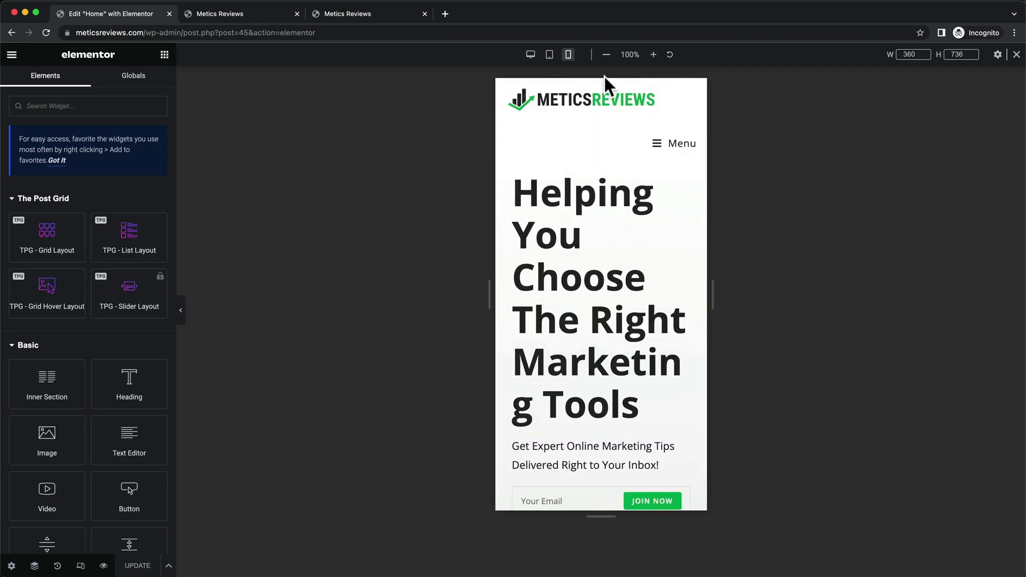
pyautogui.click(551, 56)
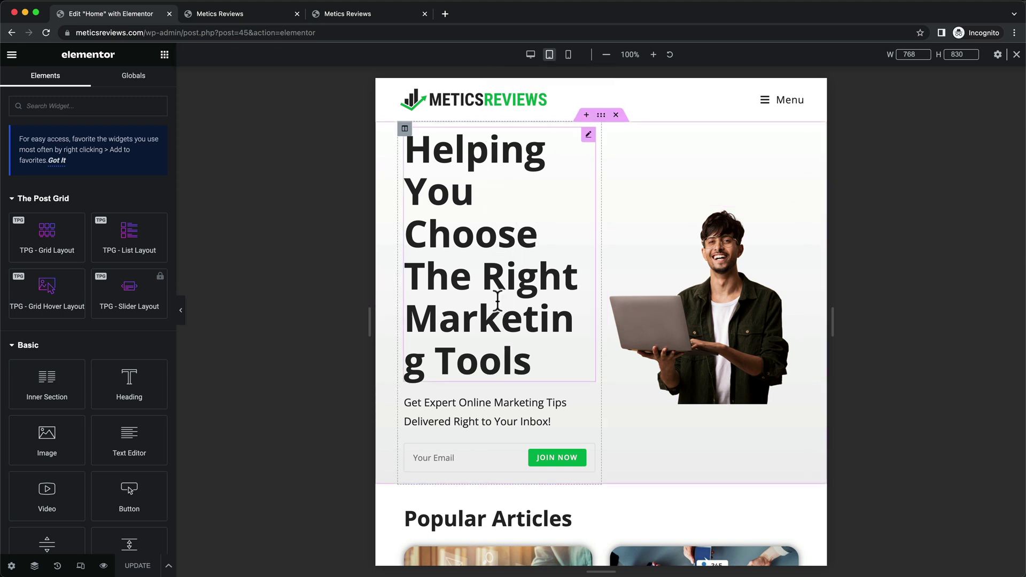
# - Set the hero heading's tablet typography to 34 px size and 1.2 em line height
pyautogui.click(589, 135)
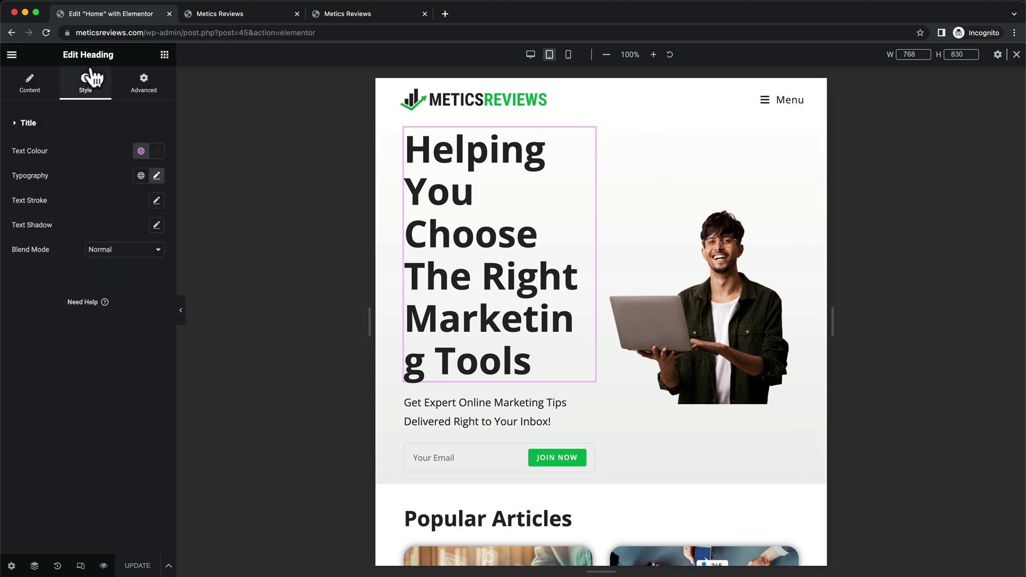
pyautogui.click(156, 177)
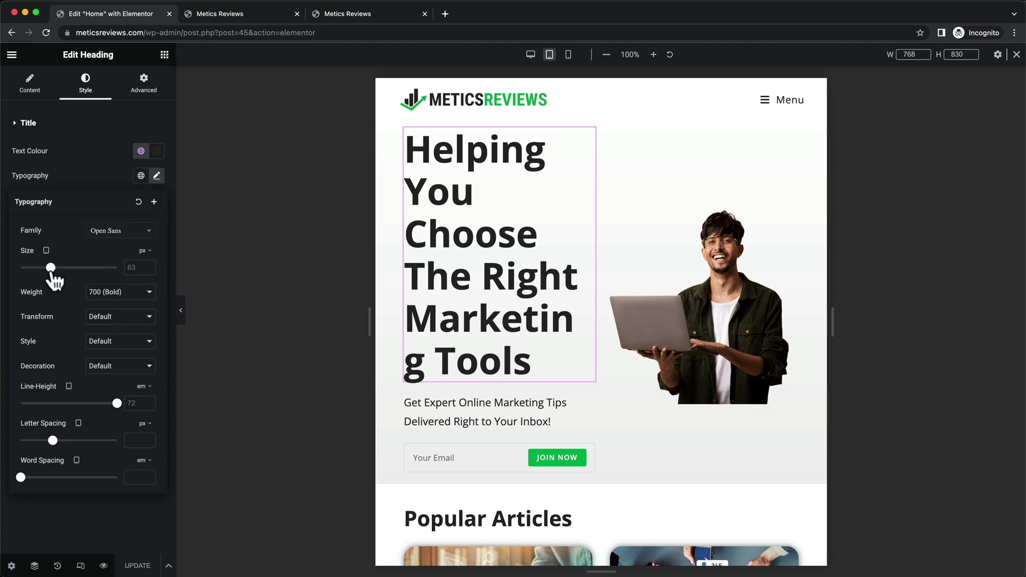
pyautogui.moveTo(50, 269); pyautogui.dragTo(36, 270)
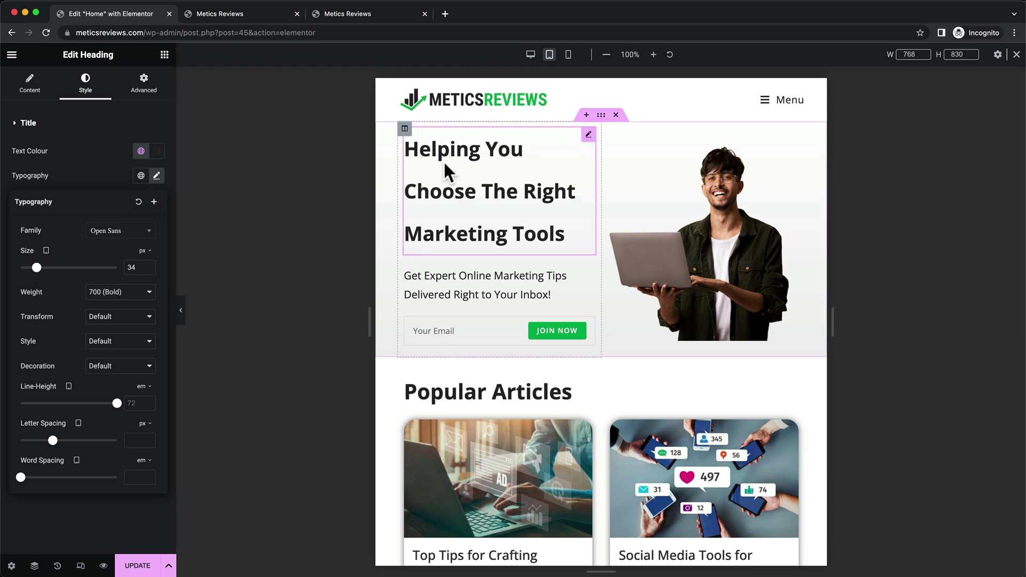
pyautogui.moveTo(119, 407); pyautogui.dragTo(31, 411)
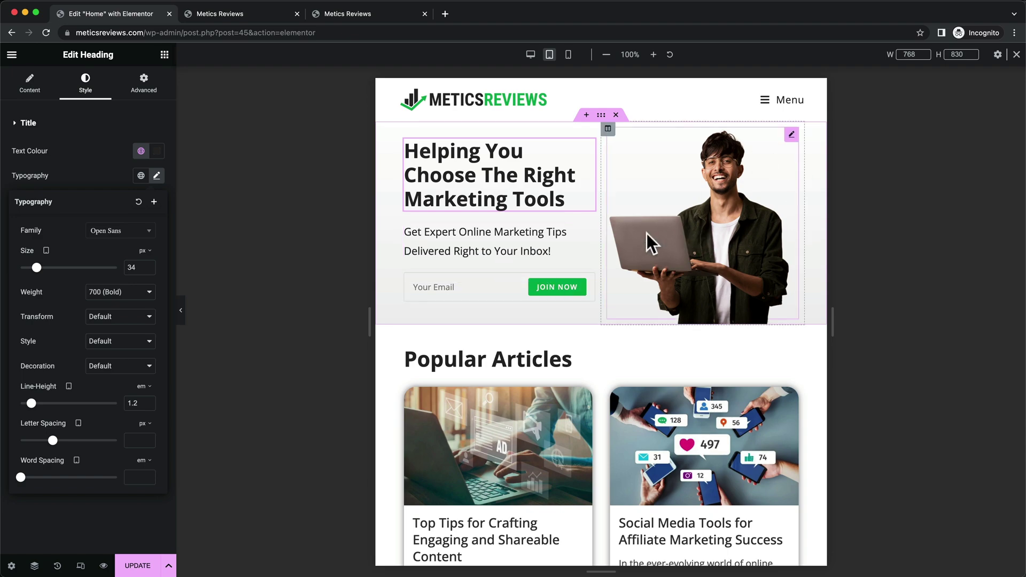
pyautogui.scroll(-15, 647, 233)
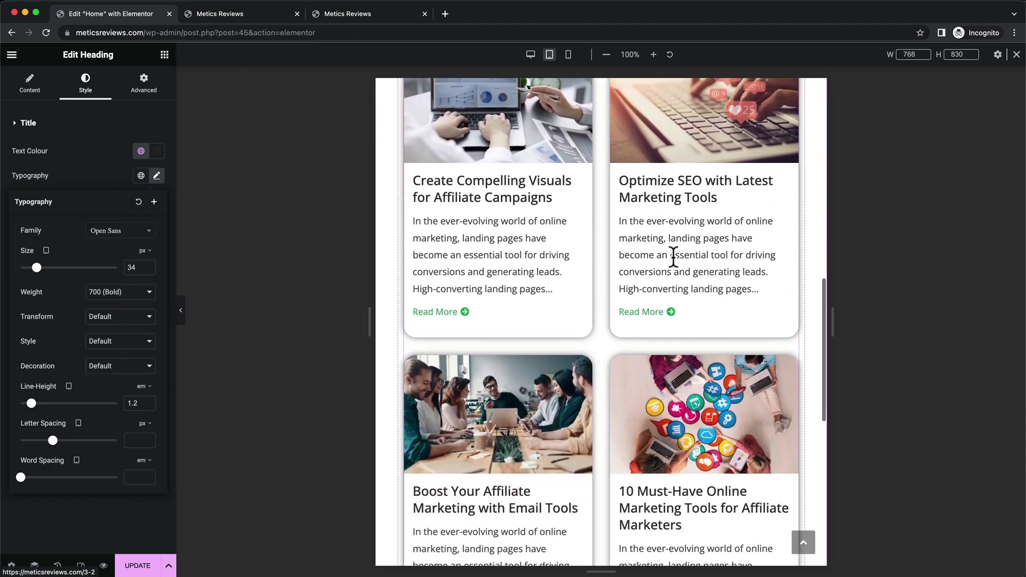
pyautogui.scroll(-10, 673, 256)
pyautogui.scroll(20, 619, 210)
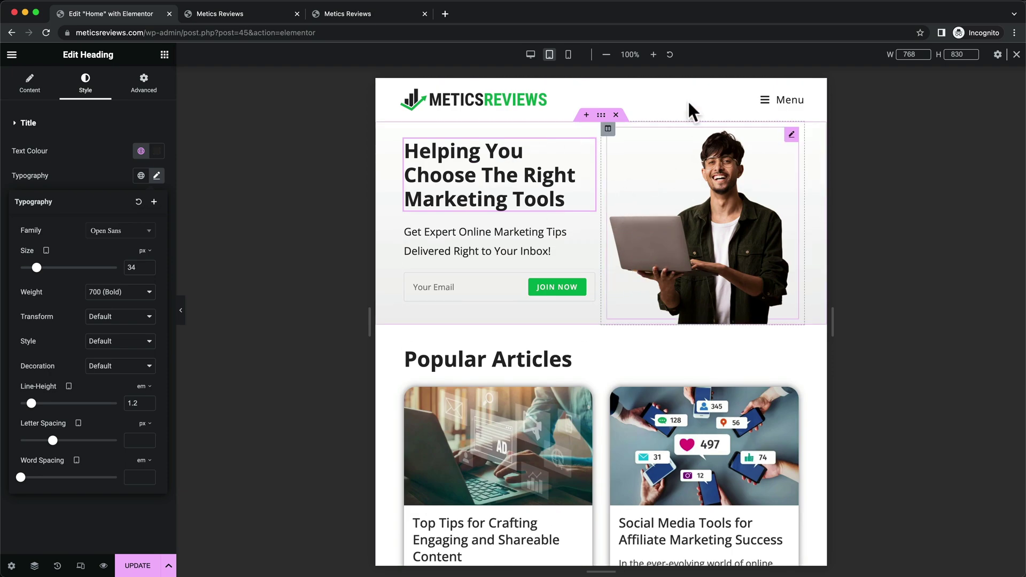
# - Compare the resized heading across the desktop, tablet and mobile previews
pyautogui.click(569, 55)
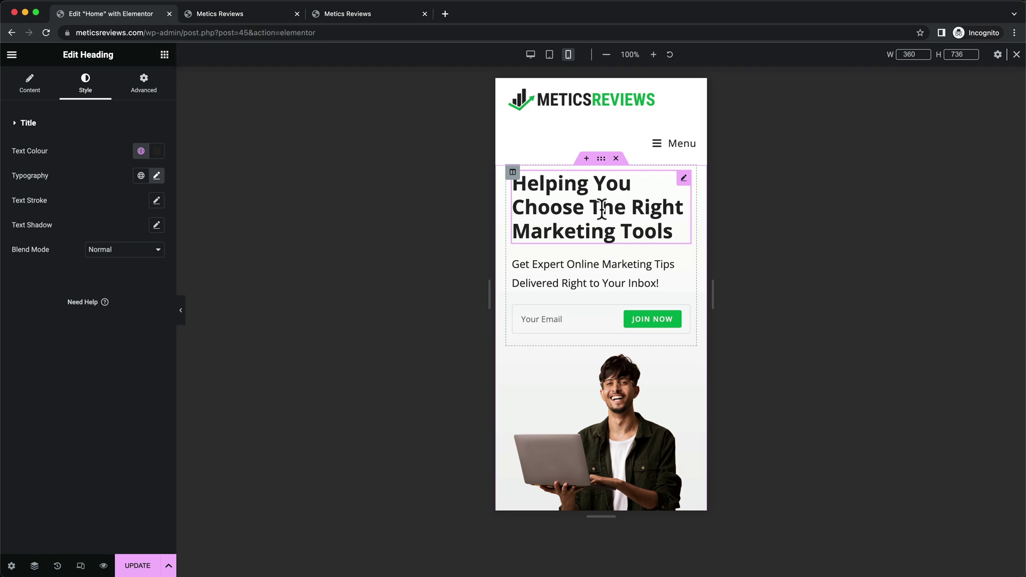
pyautogui.click(549, 55)
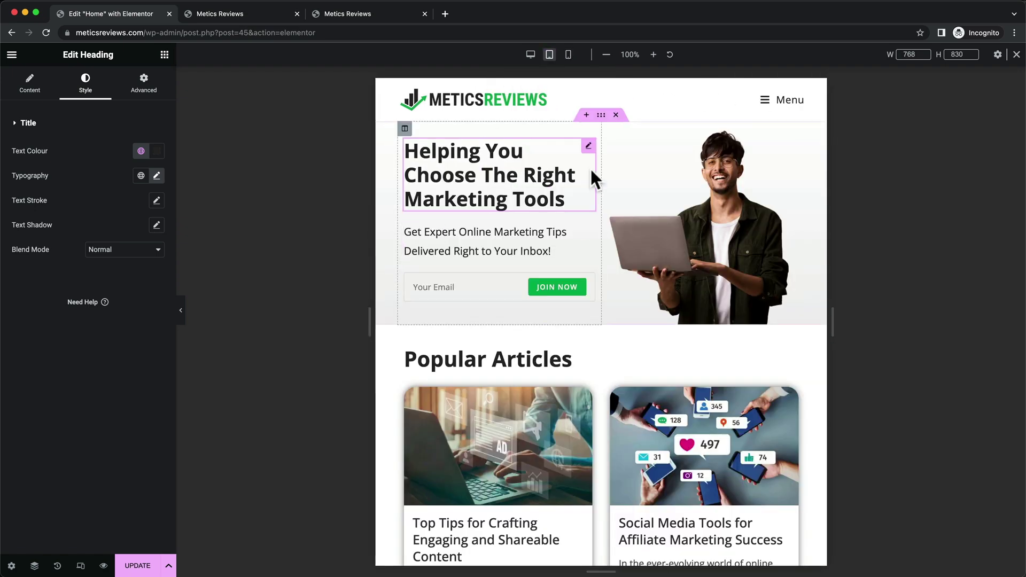
pyautogui.click(569, 55)
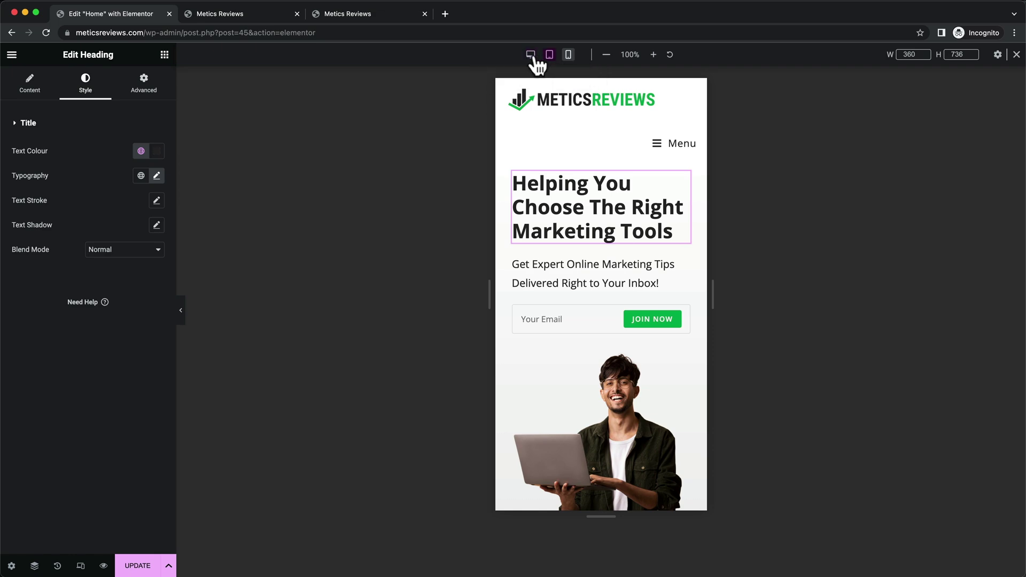
pyautogui.click(531, 54)
pyautogui.click(549, 55)
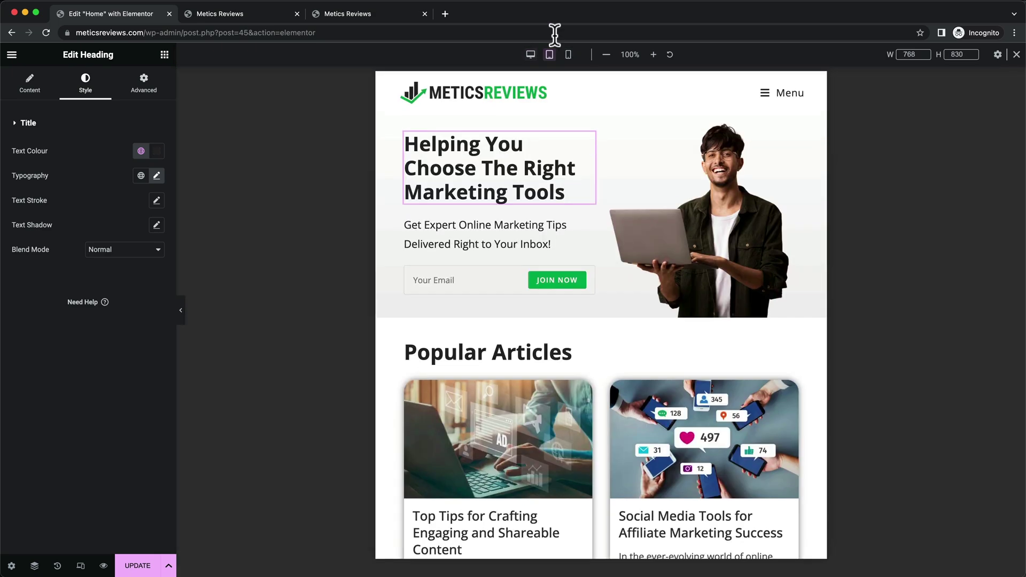
pyautogui.click(570, 55)
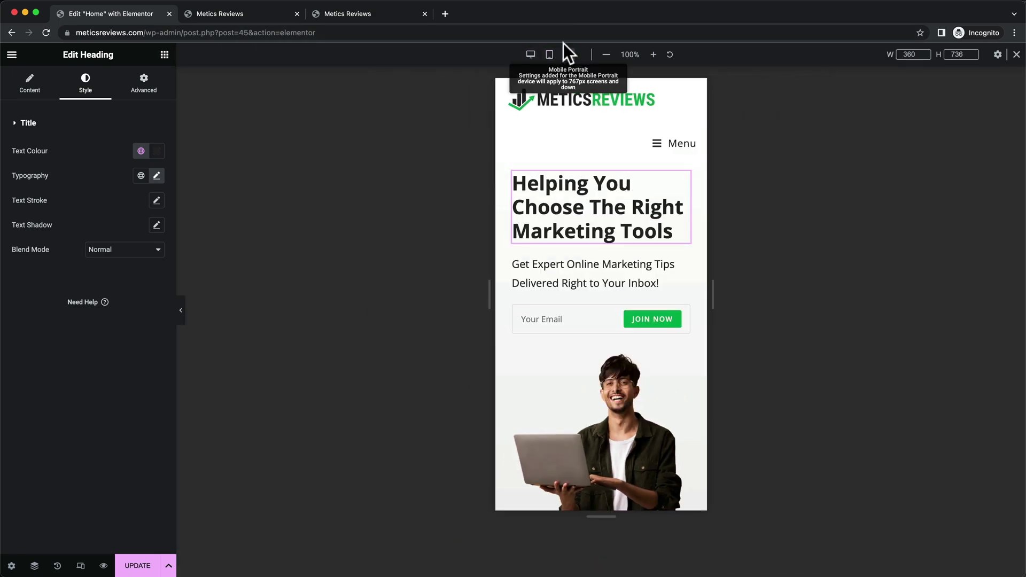
pyautogui.click(549, 54)
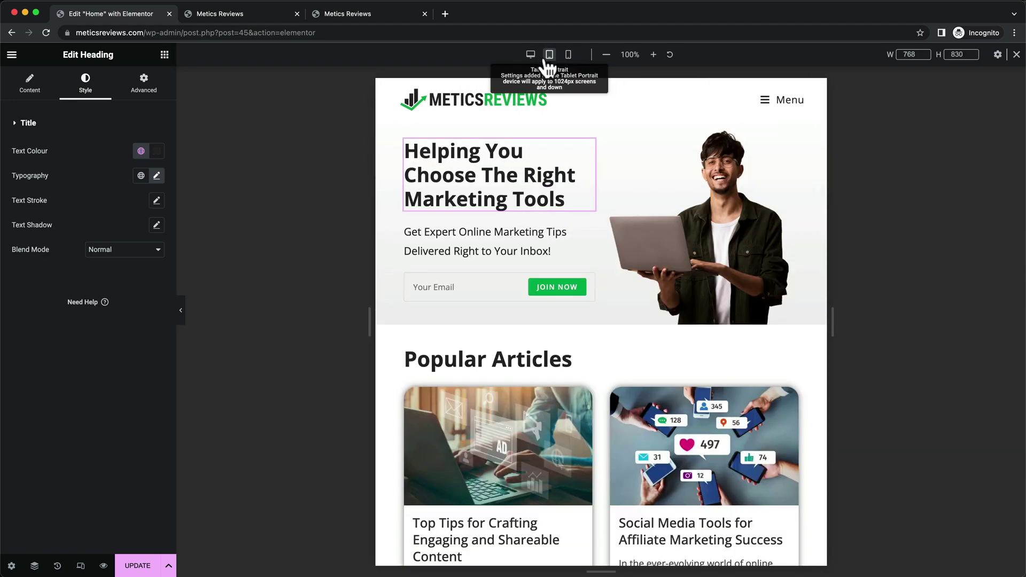
pyautogui.click(531, 56)
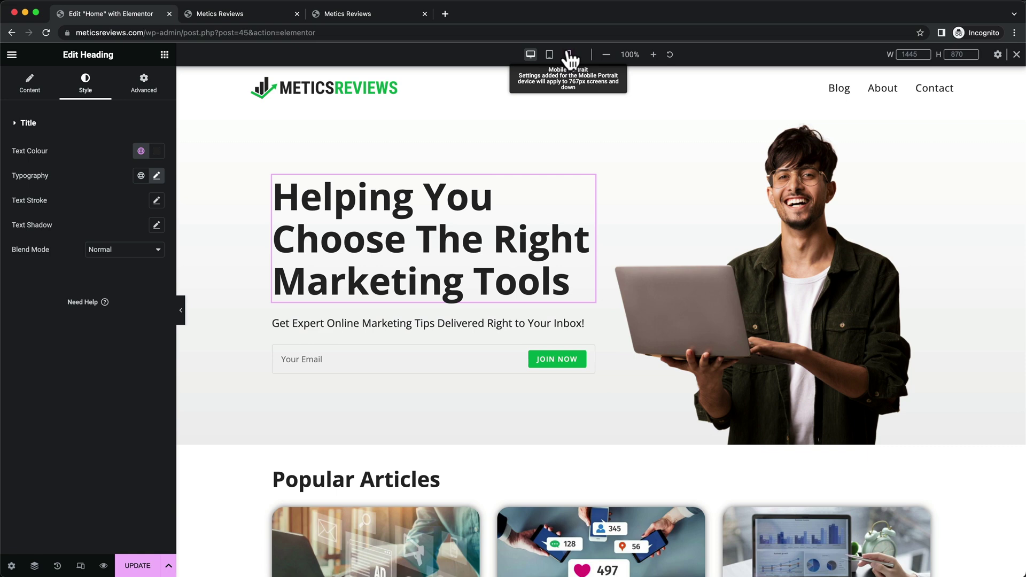
pyautogui.click(568, 55)
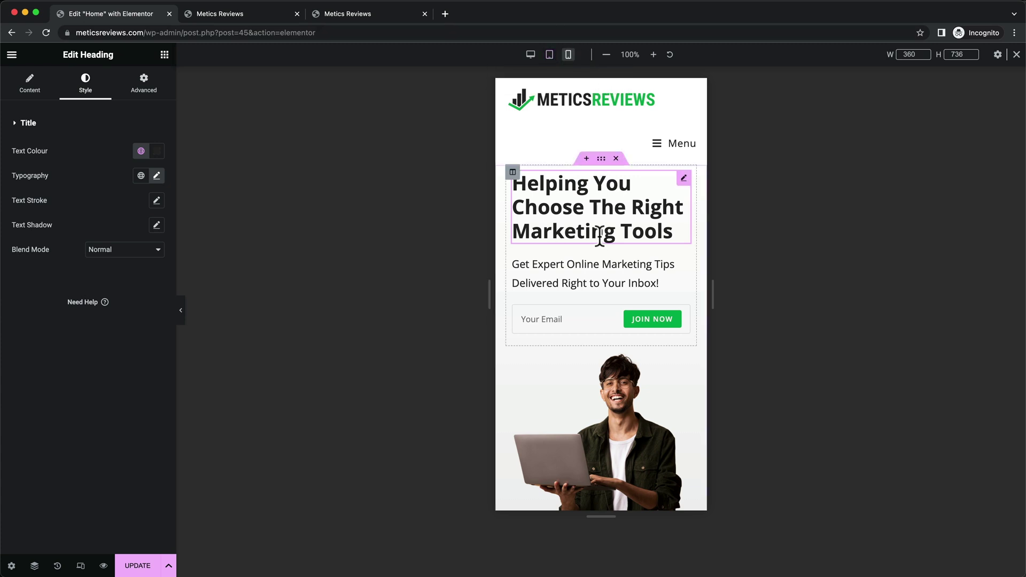
# - Review the page at 360 px mobile width and save the heading changes with Update
pyautogui.scroll(-3, 597, 233)
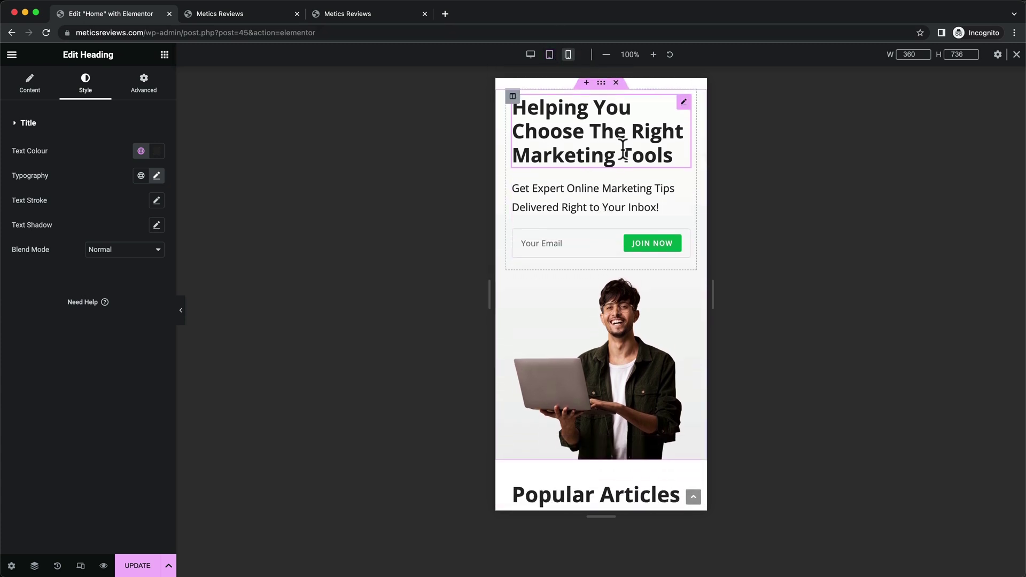
pyautogui.scroll(-3, 596, 167)
pyautogui.scroll(-9, 598, 160)
pyautogui.scroll(-10, 598, 160)
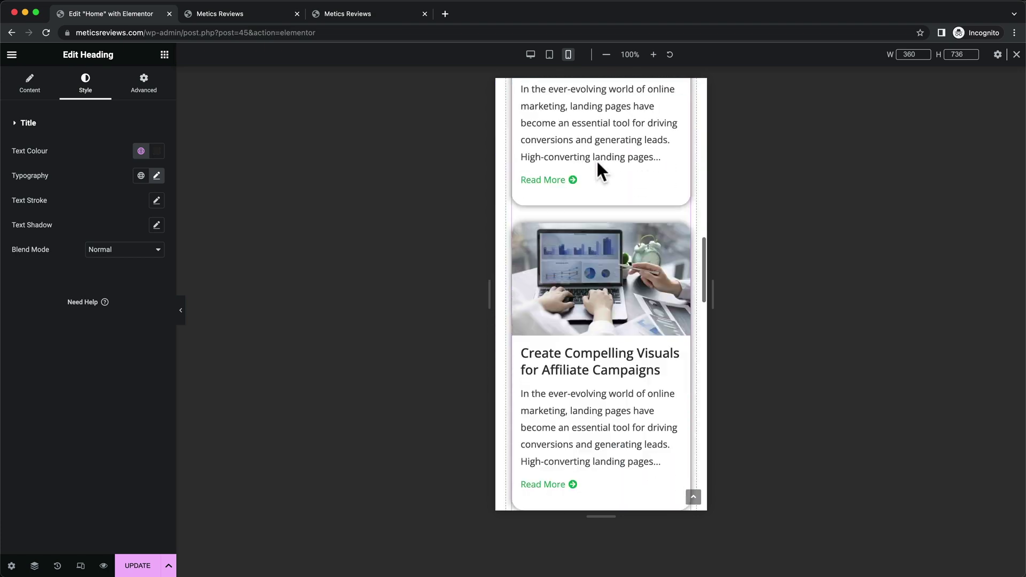
pyautogui.scroll(20, 598, 160)
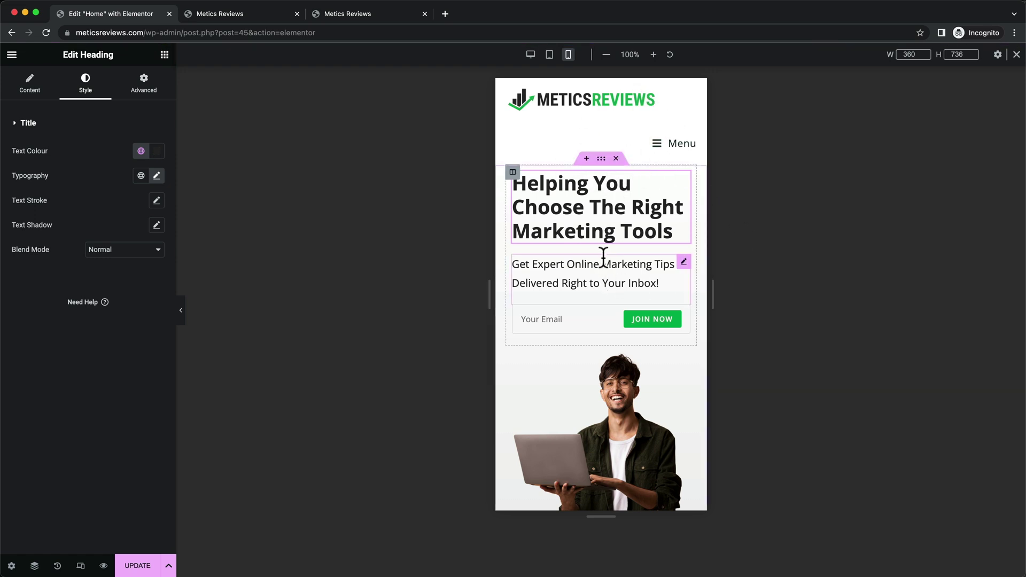
pyautogui.click(140, 565)
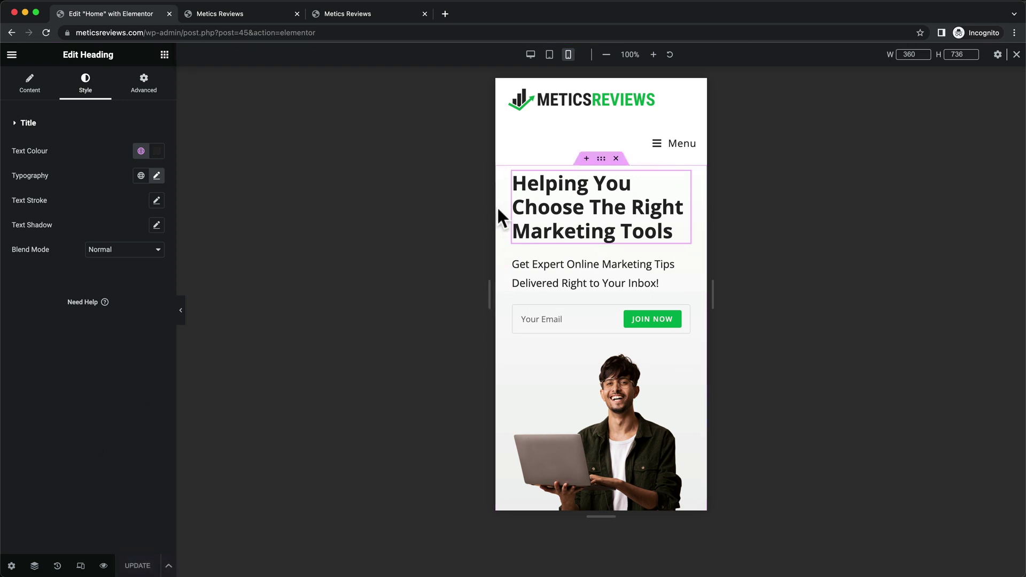
# - From the live homepage, open the Customizer's Header › Mobile Menu settings
pyautogui.click(239, 17)
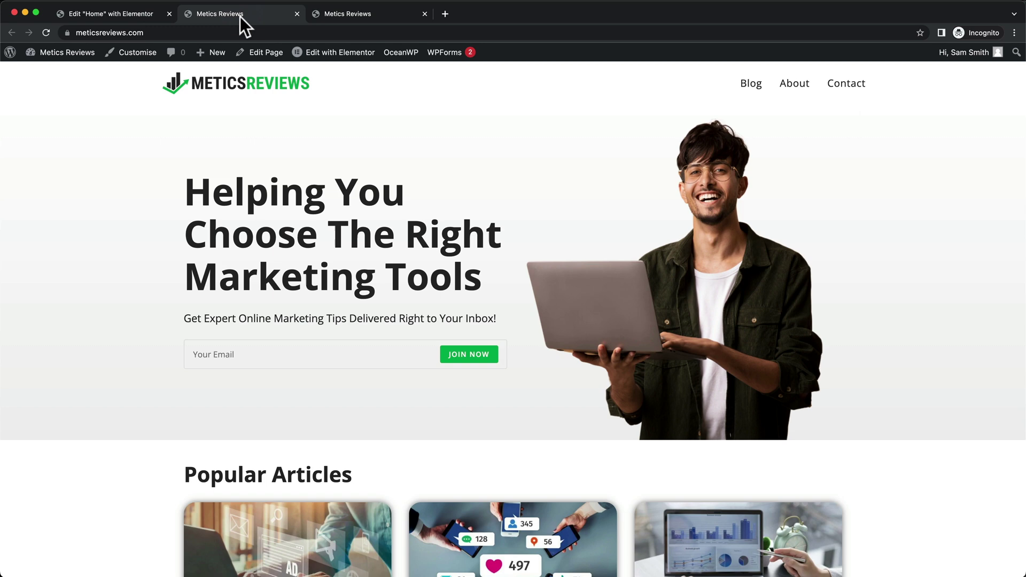
pyautogui.click(137, 54)
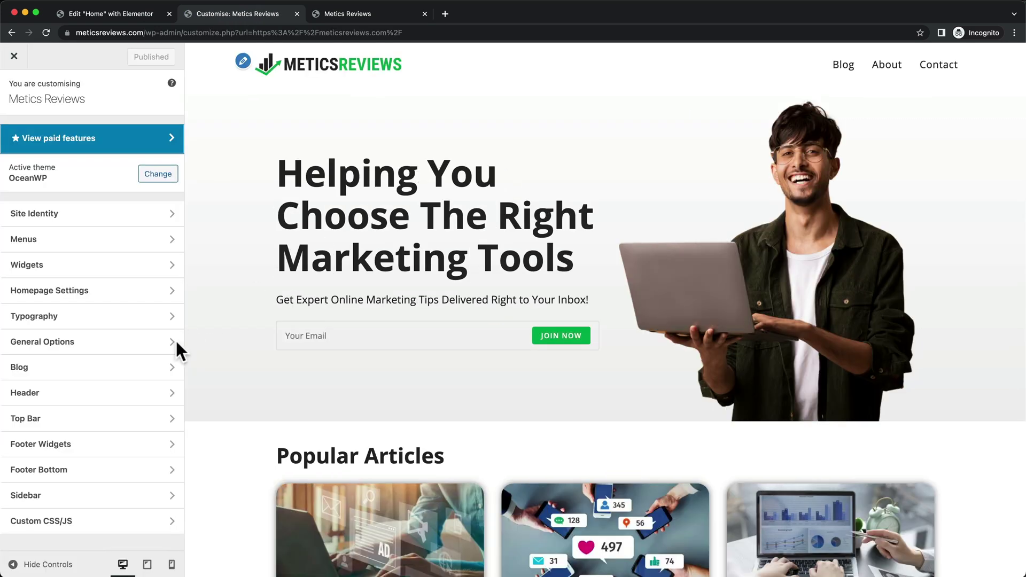
pyautogui.click(124, 398)
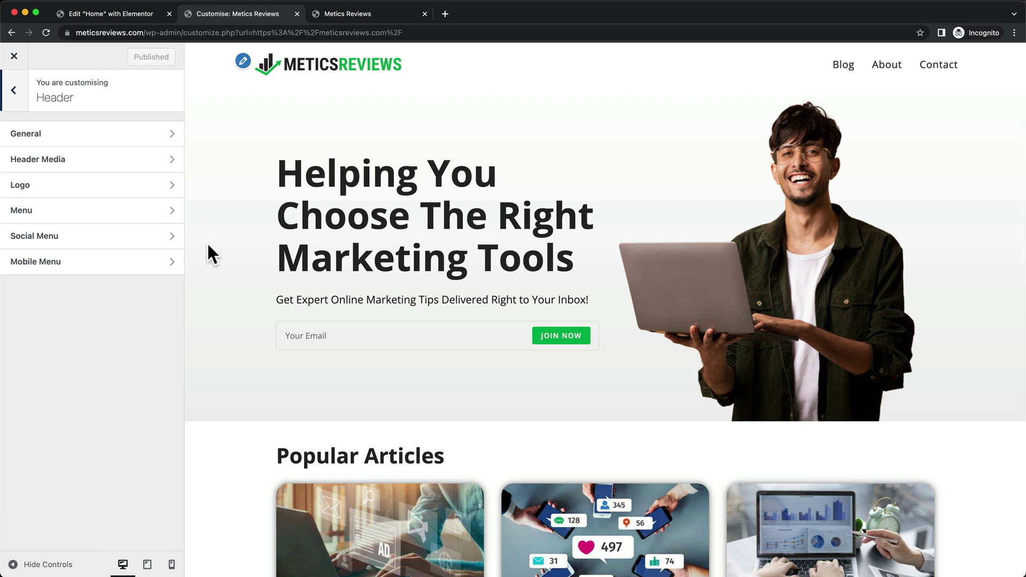
pyautogui.click(110, 264)
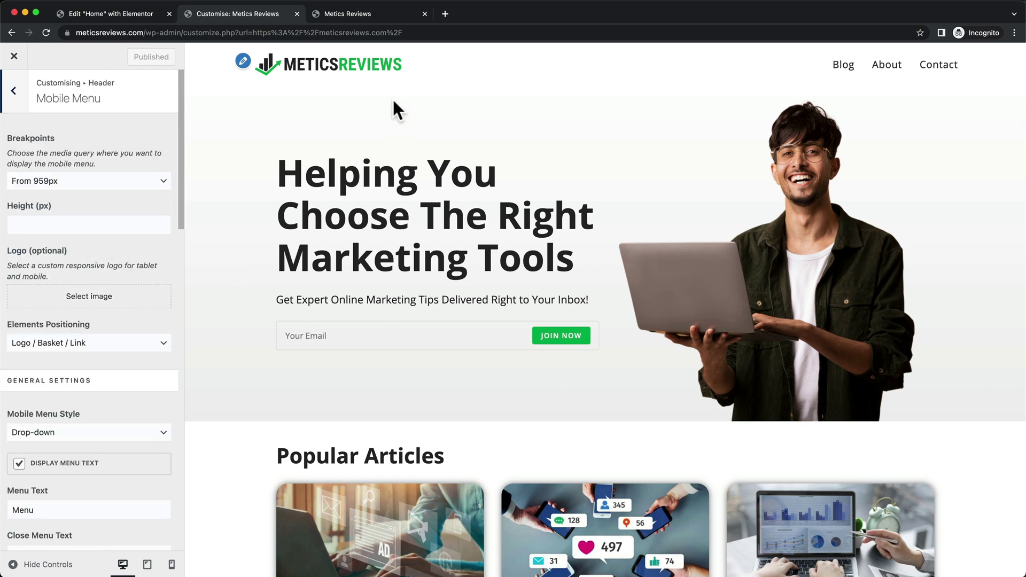
# - Set retina_light_bg-1.png as the mobile menu's optional tablet and mobile logo
pyautogui.click(91, 300)
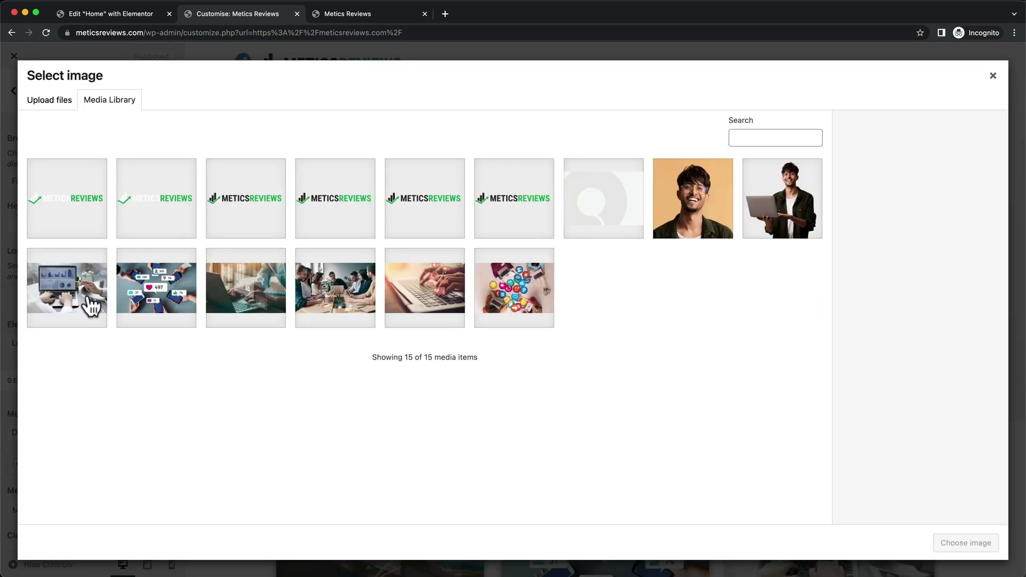
pyautogui.click(260, 213)
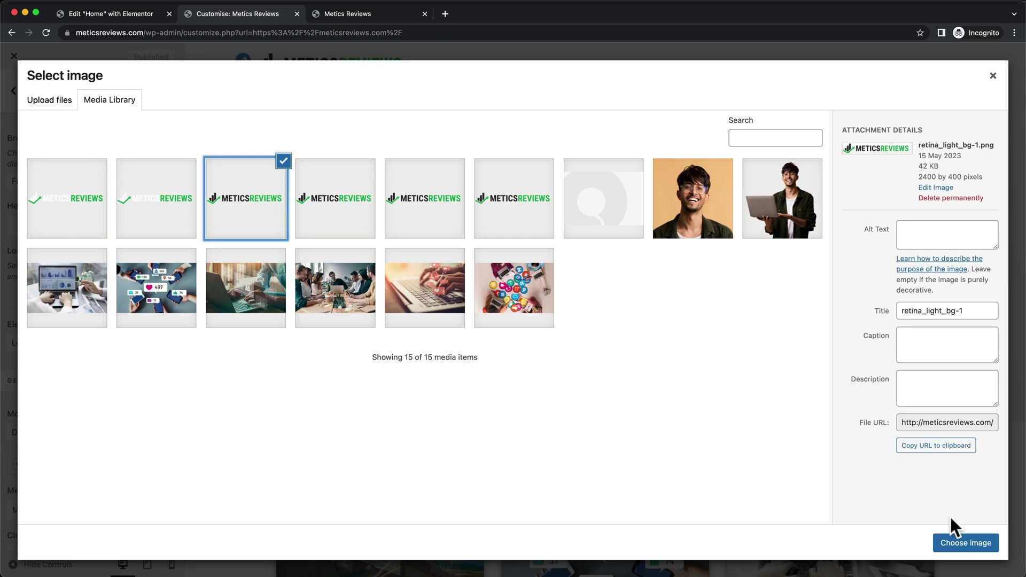
pyautogui.click(956, 545)
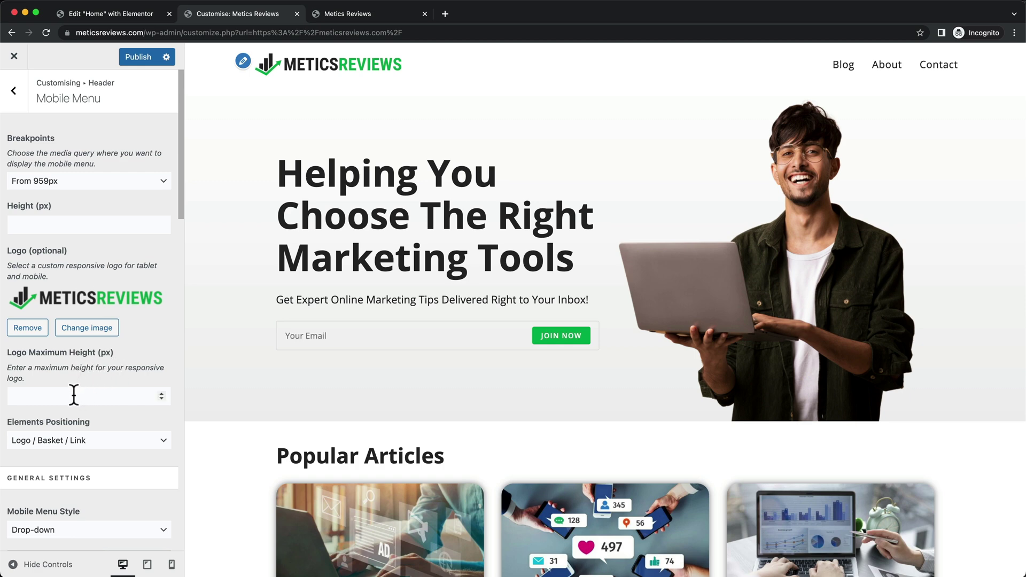
# - Set the mobile logo's maximum height to 35 px and publish the Customizer changes
pyautogui.click(74, 395)
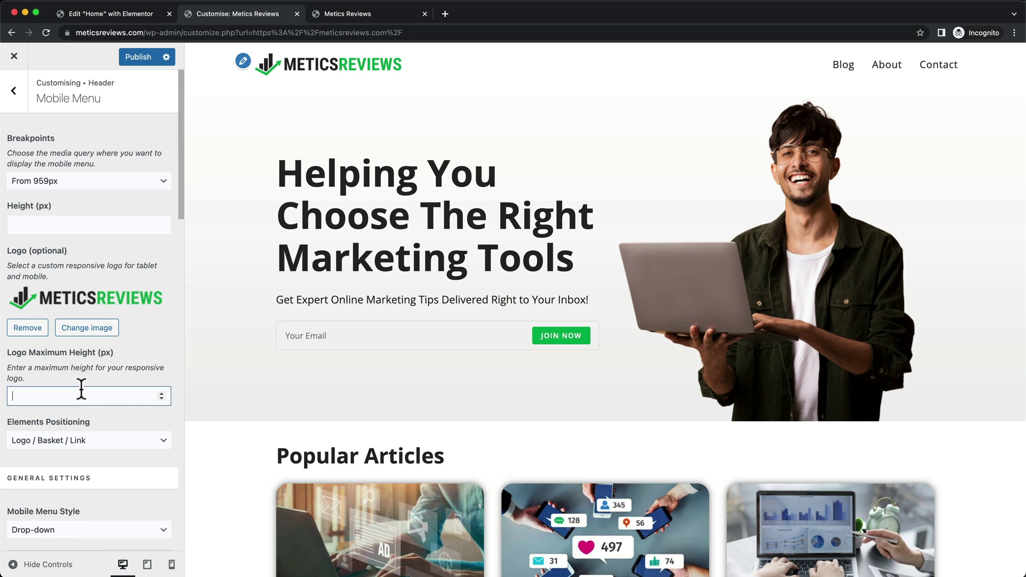
pyautogui.write('35')
pyautogui.click(203, 379)
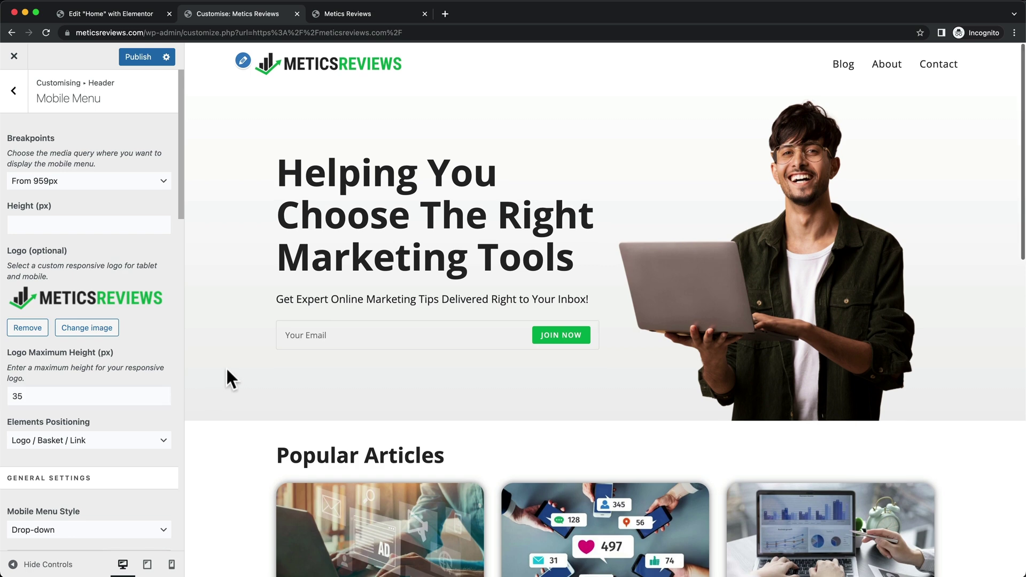
pyautogui.click(141, 56)
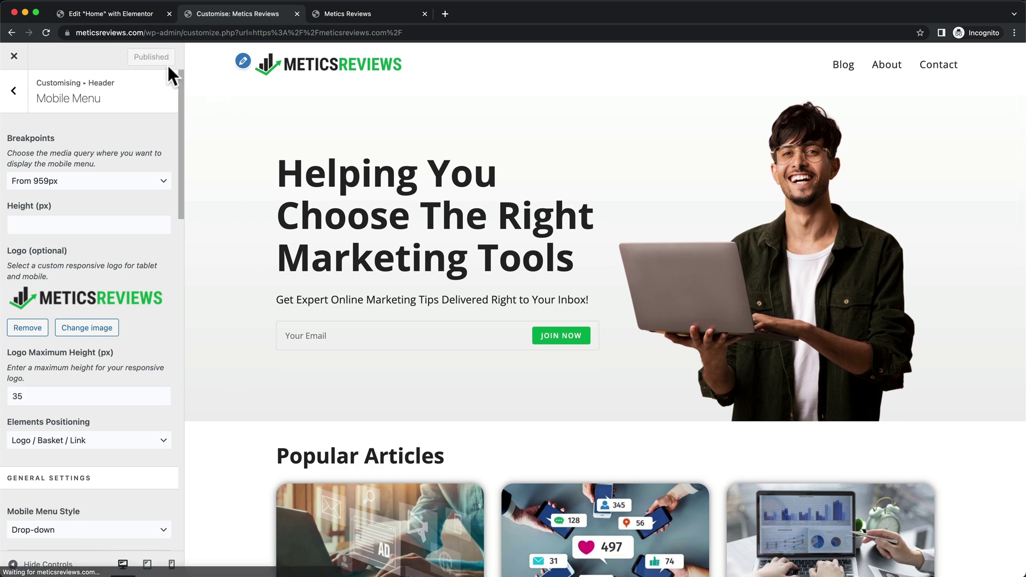
pyautogui.click(126, 11)
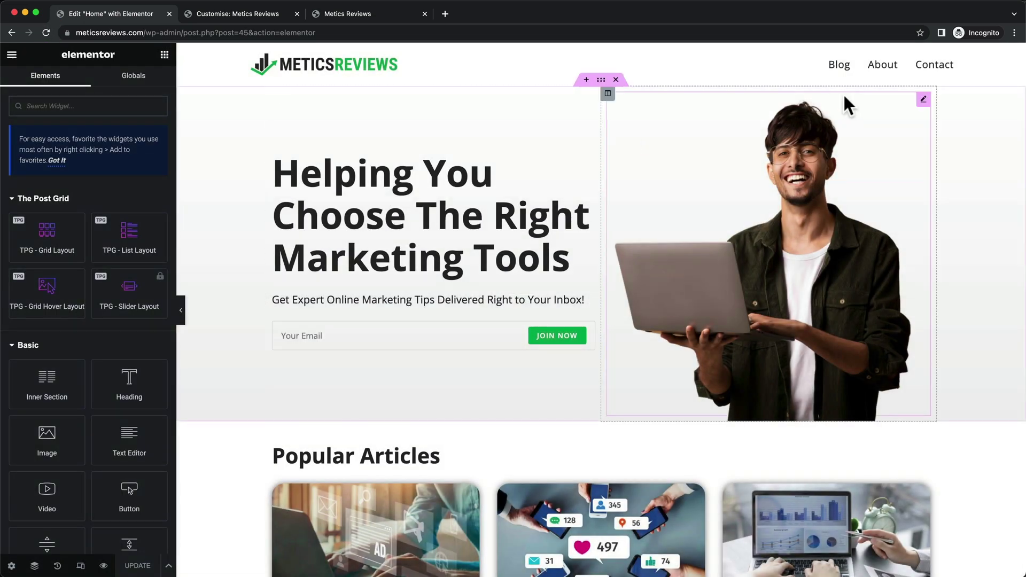
# - Preview the Home page at 360 px mobile width, then go back to the Customizer
pyautogui.click(80, 567)
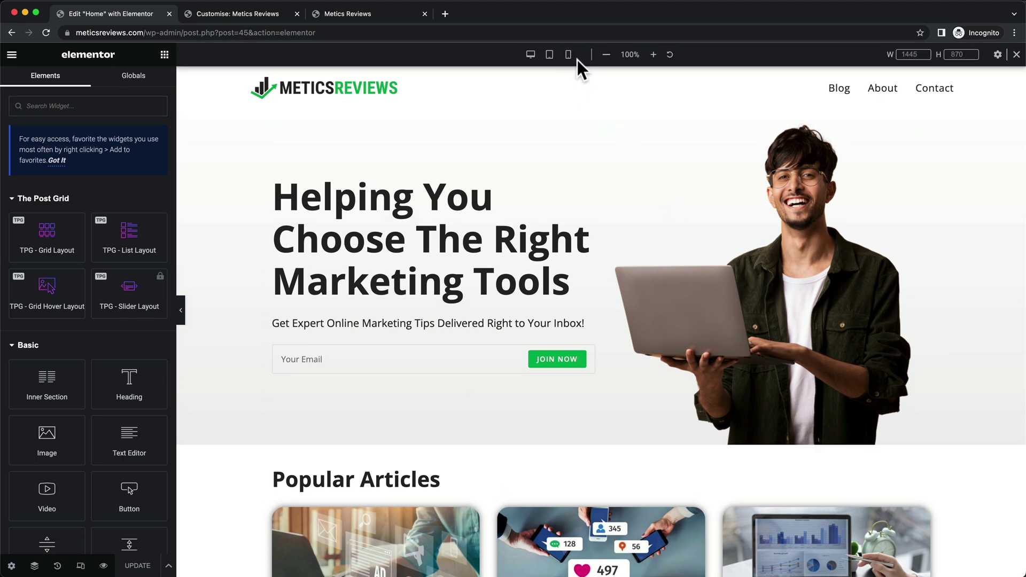
pyautogui.click(570, 55)
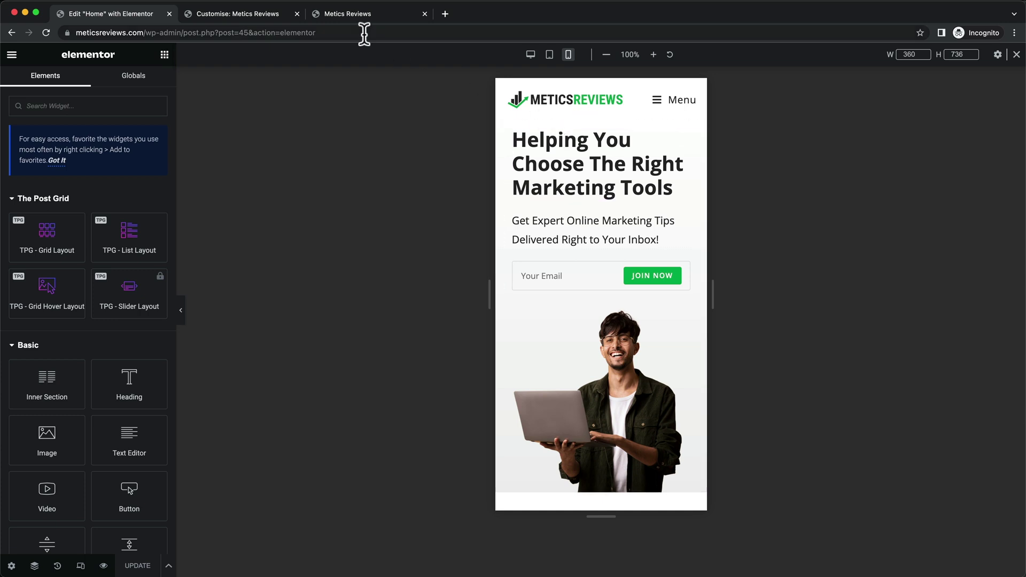
pyautogui.click(265, 15)
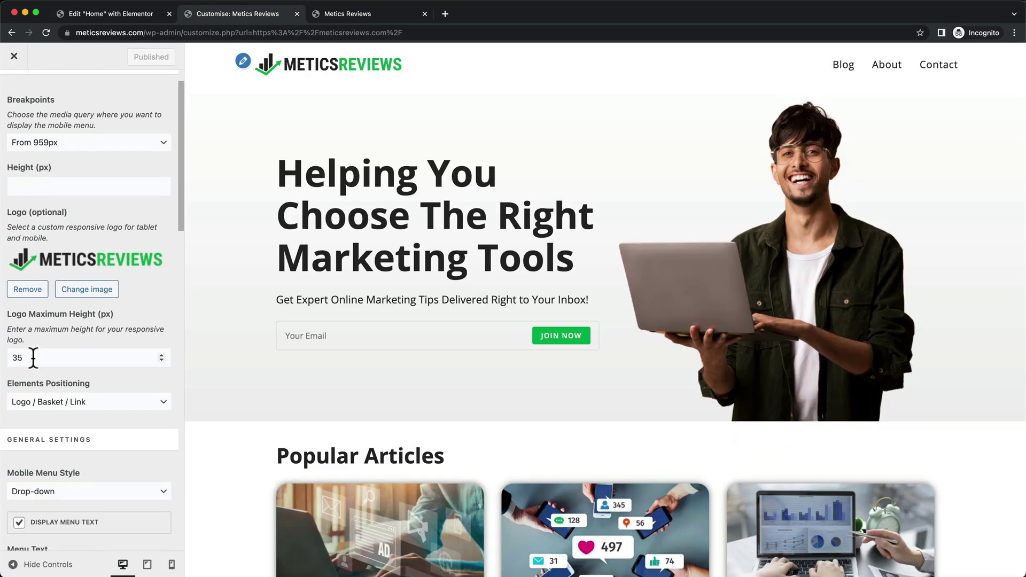
# - Compare the 35 px logo setting against Elementor's mobile preview, ending on the editor
pyautogui.moveTo(25, 358); pyautogui.dragTo(11, 358)
pyautogui.click(133, 16)
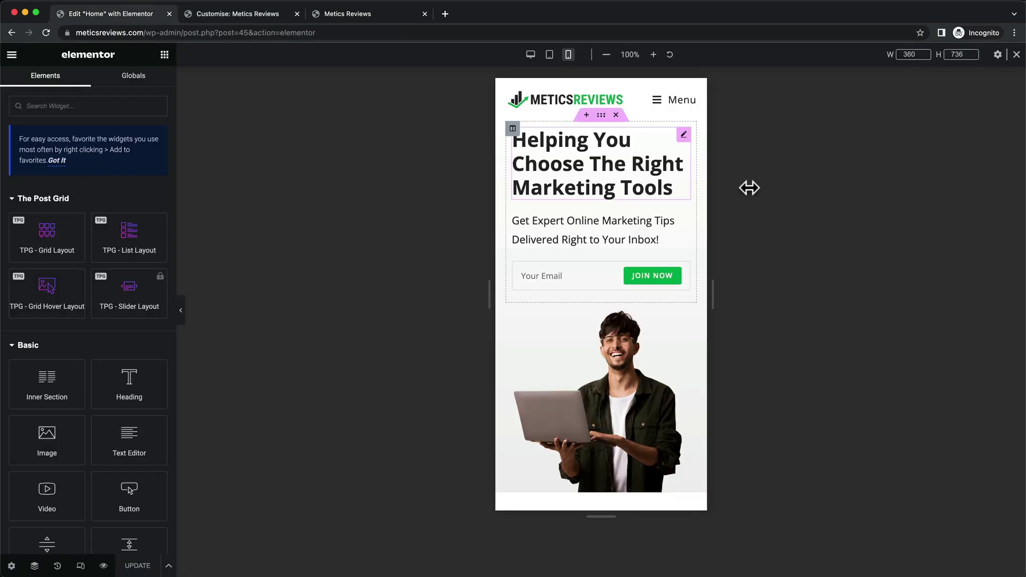
pyautogui.click(249, 19)
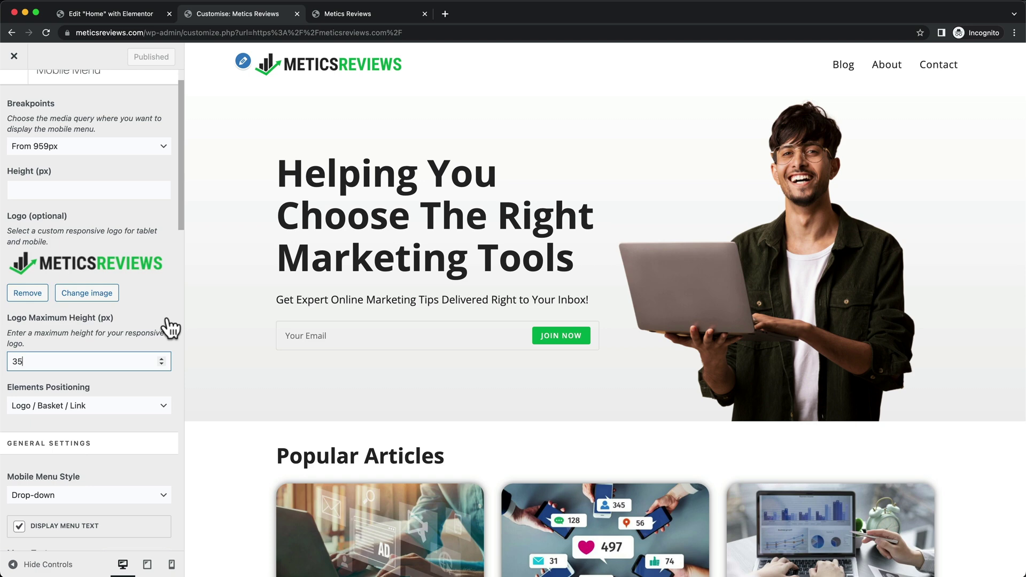
pyautogui.scroll(-5, 170, 327)
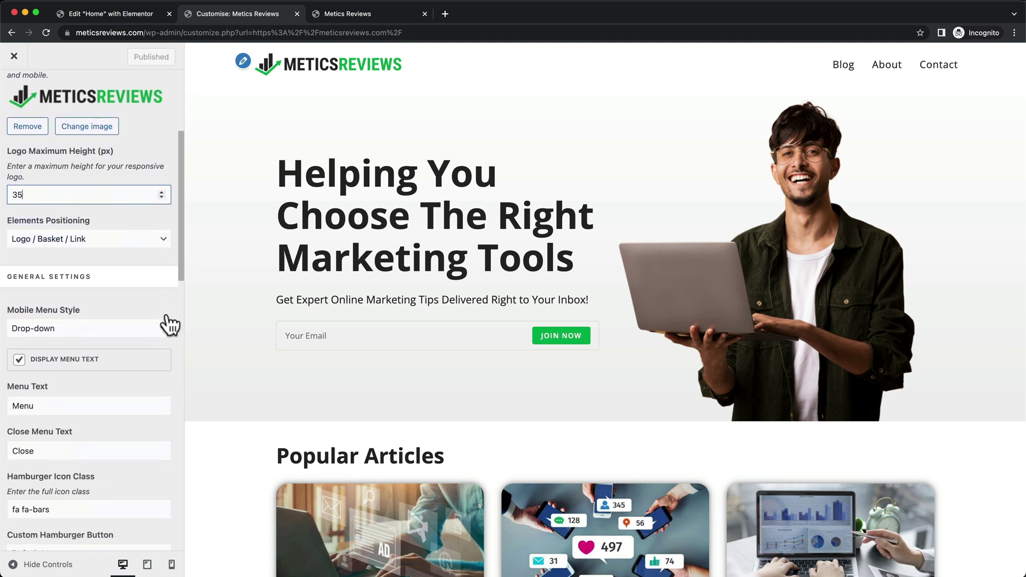
pyautogui.hotkey('ctrl', 'shift', 'Tab')
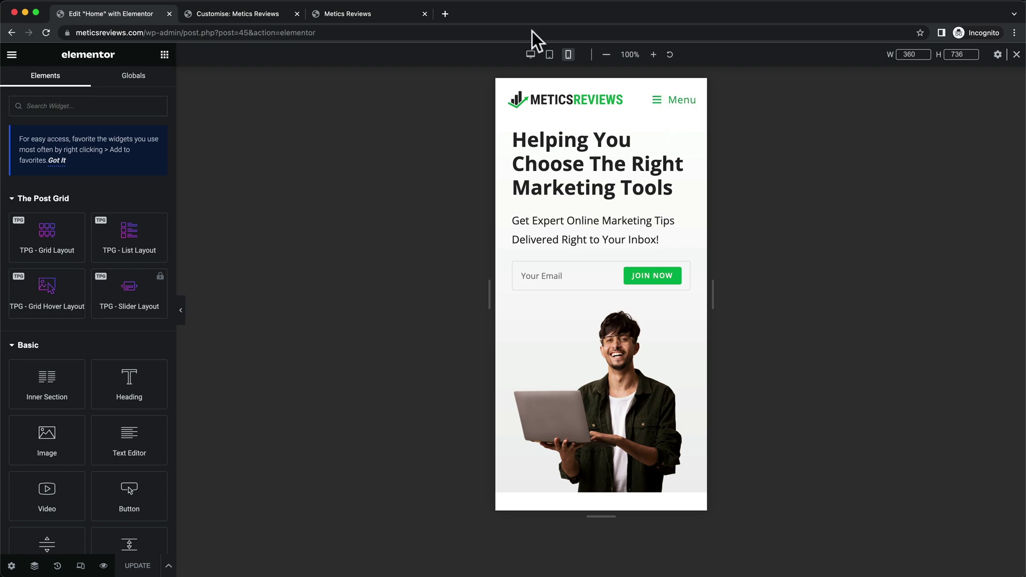
# - In the Customizer, uncheck Display Menu Text so only the hamburger icon remains
pyautogui.click(277, 9)
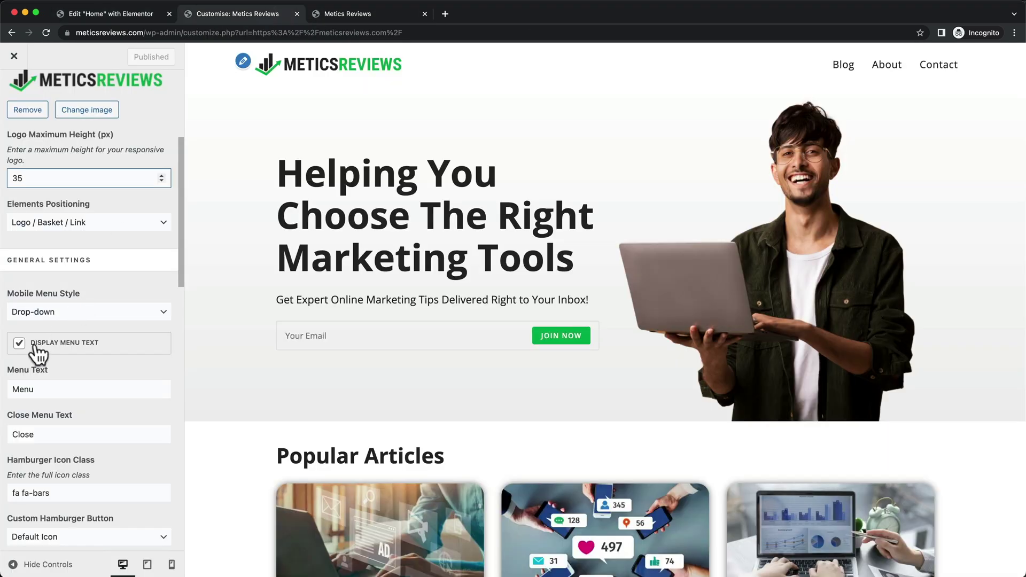
pyautogui.click(94, 345)
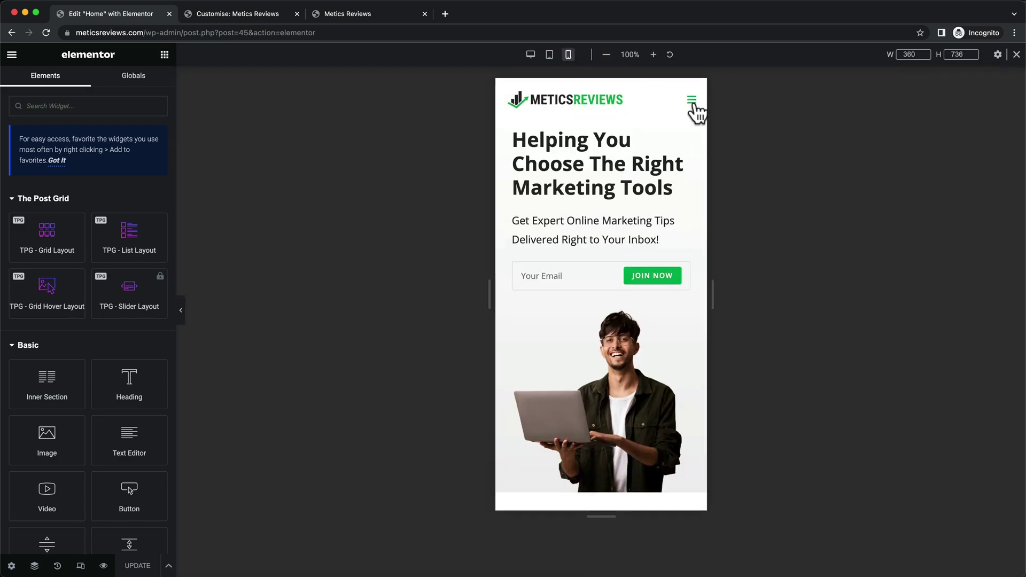
# - Set the Custom Hamburger Button style to 3D X and publish the change
pyautogui.click(258, 15)
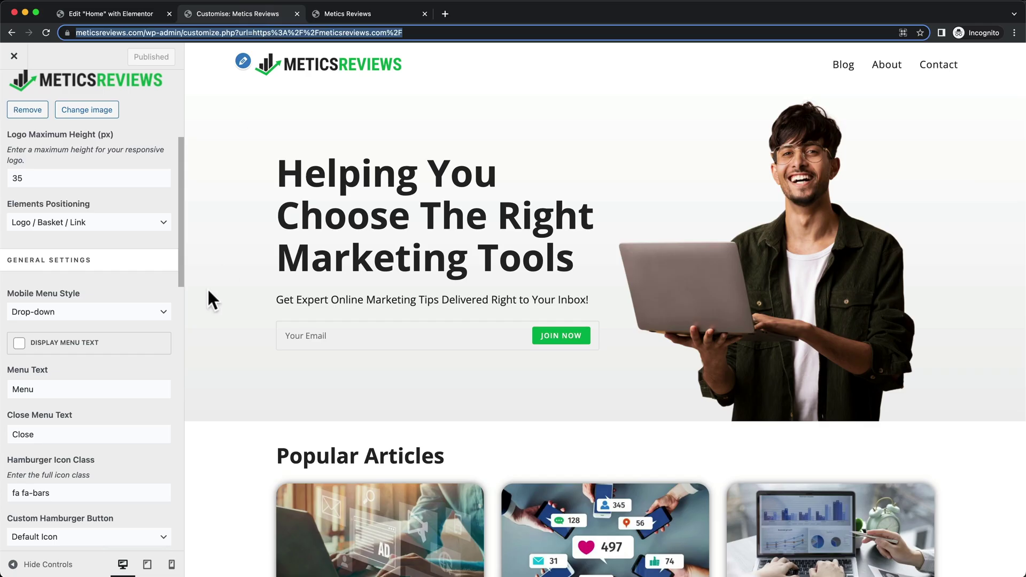
pyautogui.scroll(-5, 139, 338)
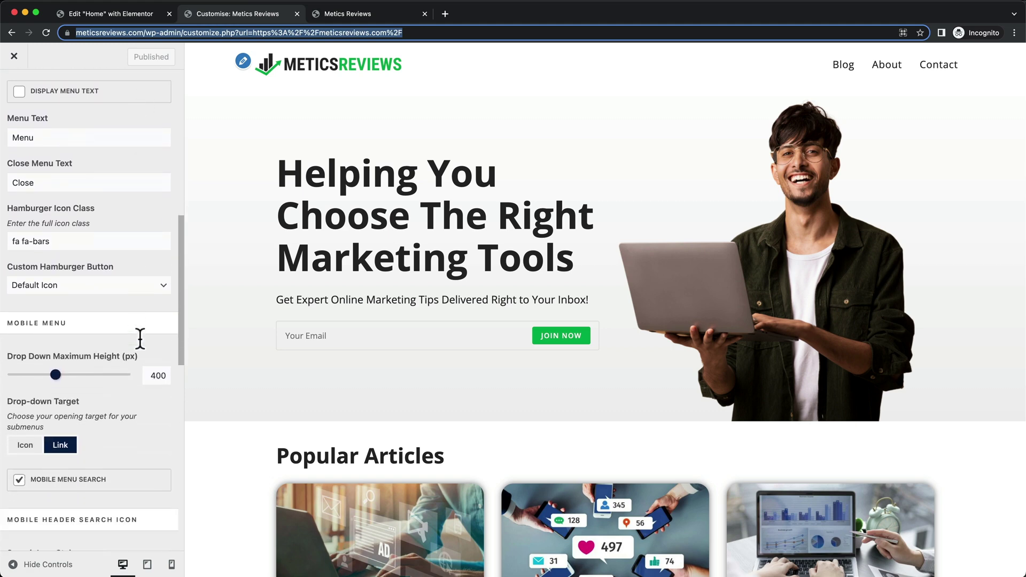
pyautogui.scroll(-1, 139, 347)
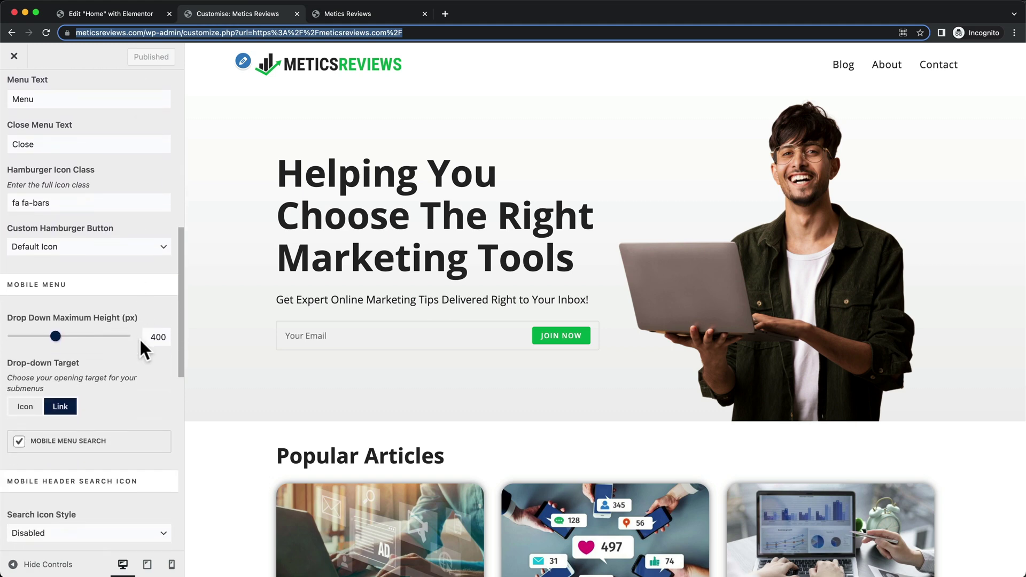
pyautogui.click(80, 247)
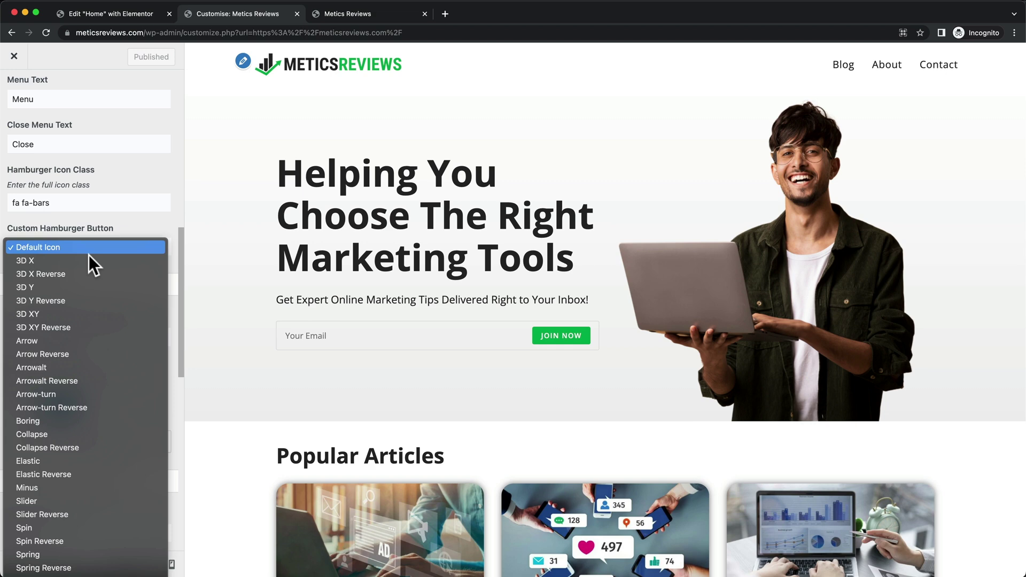
pyautogui.click(73, 260)
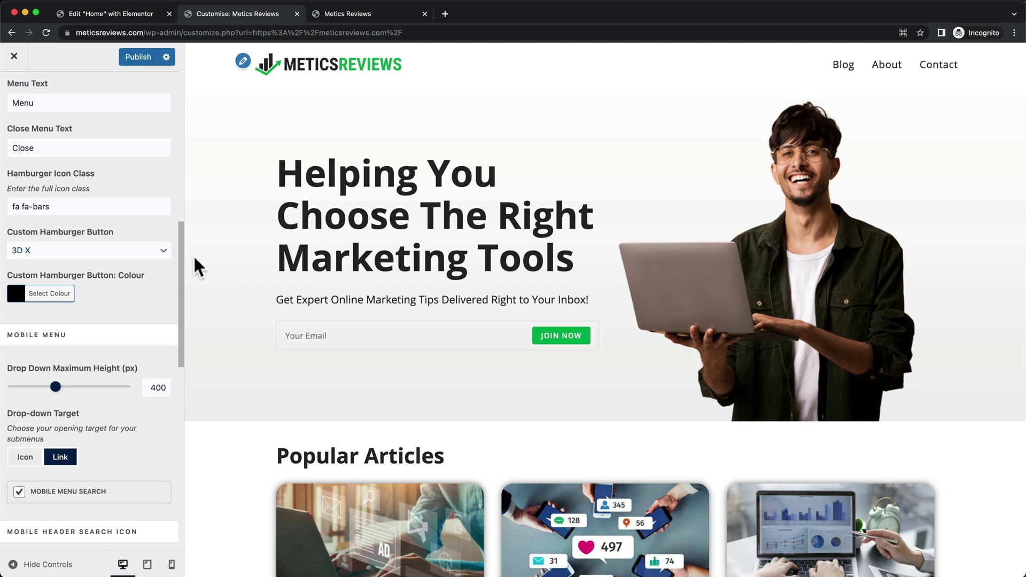
pyautogui.click(151, 55)
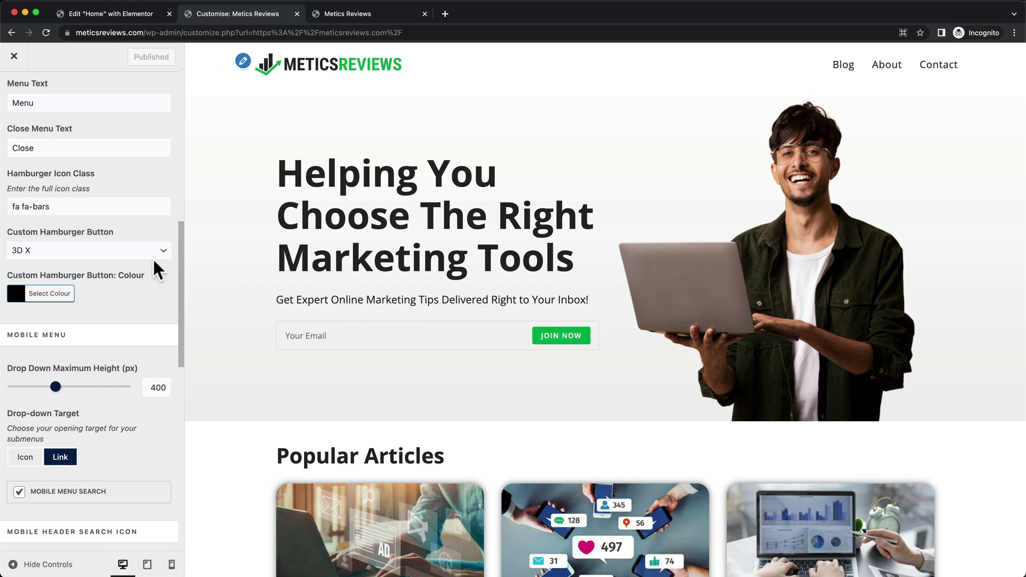
pyautogui.scroll(-1, 152, 257)
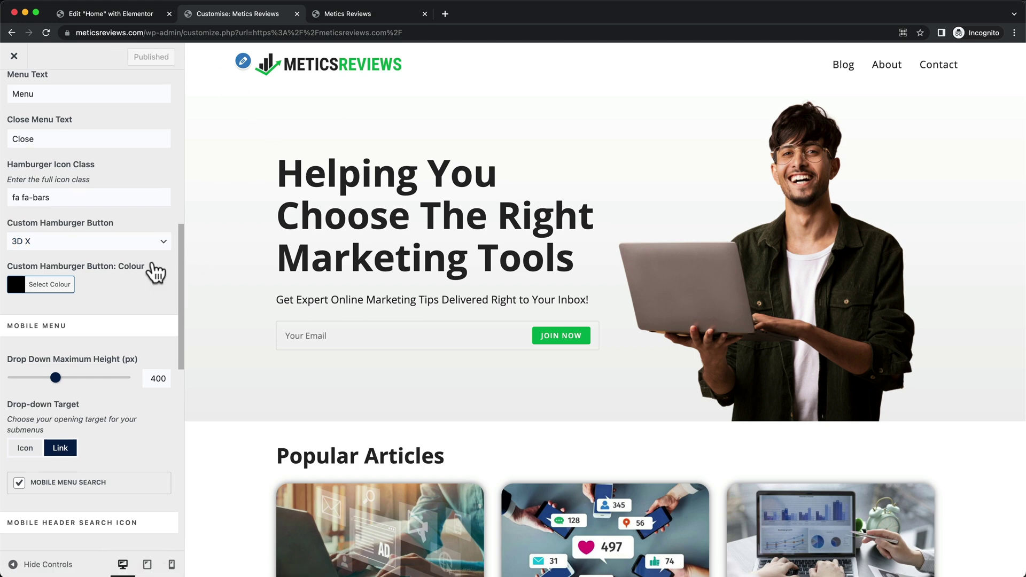
# - Test the new hamburger menu by opening and closing it in the Home page's mobile preview
pyautogui.click(124, 18)
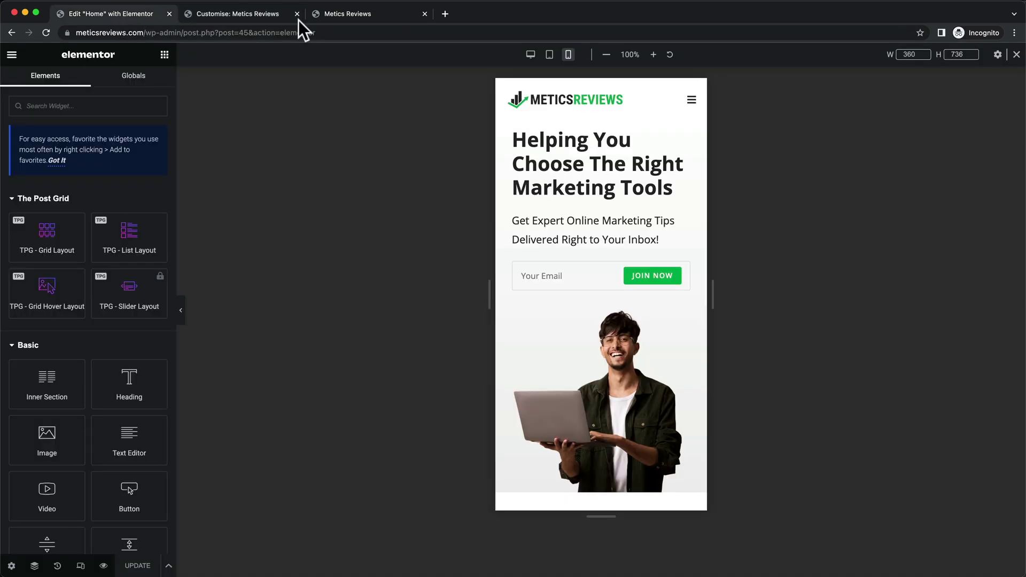
pyautogui.click(692, 102)
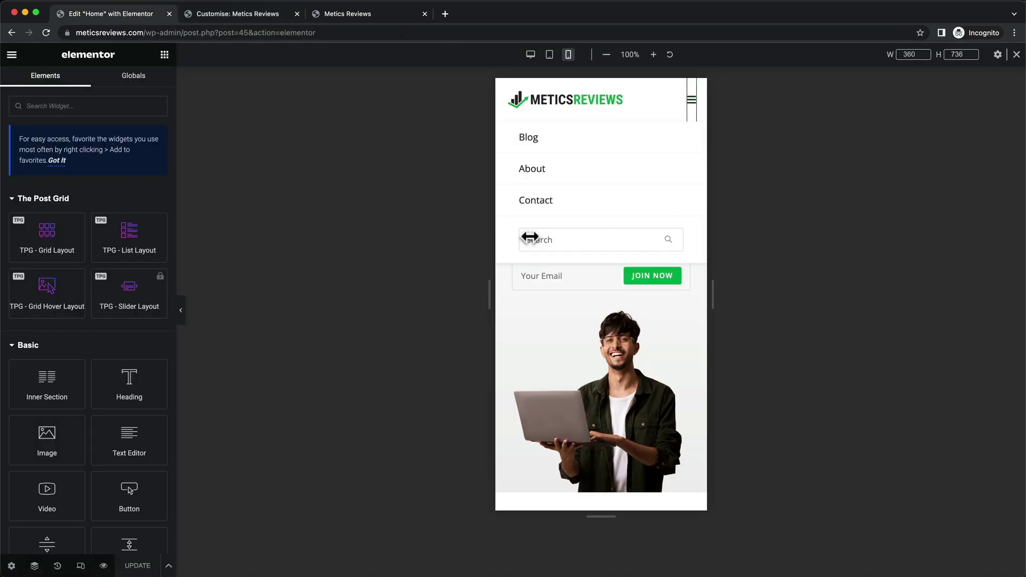
pyautogui.click(692, 103)
# - Uncheck Mobile Menu Search in the Customizer to remove search from the mobile menu
pyautogui.click(251, 9)
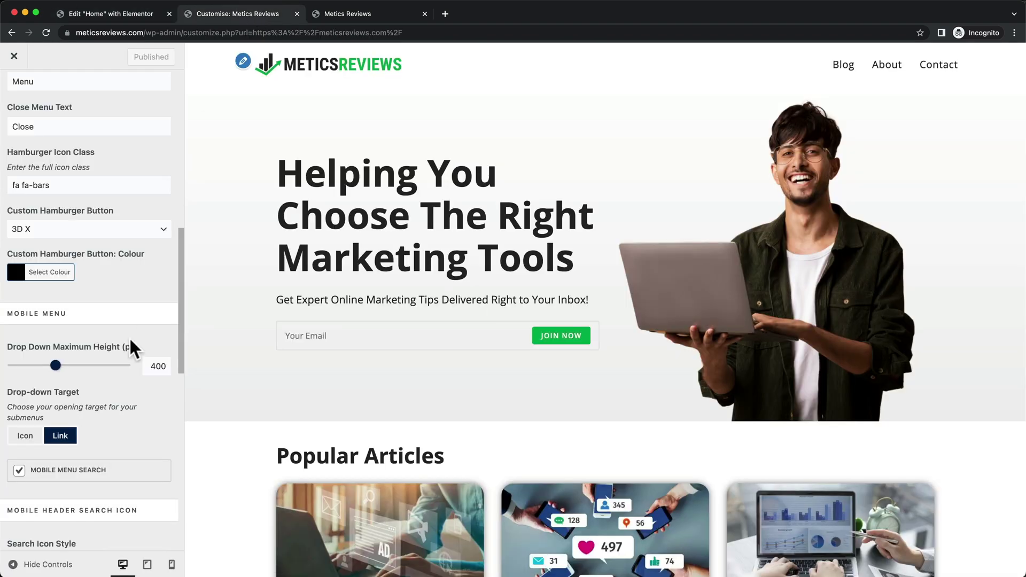
pyautogui.scroll(-2, 130, 341)
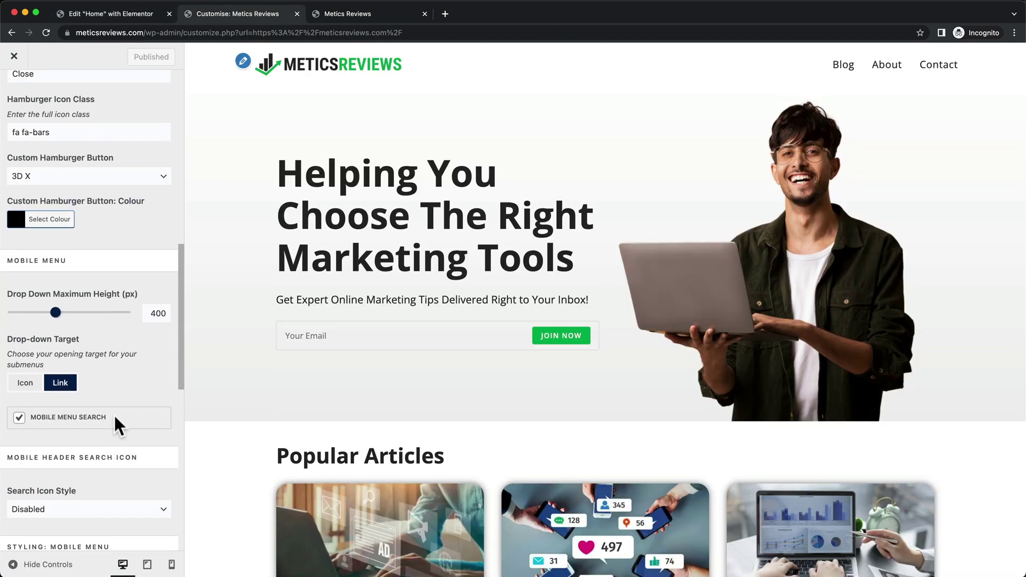
pyautogui.click(19, 417)
pyautogui.scroll(1, 134, 427)
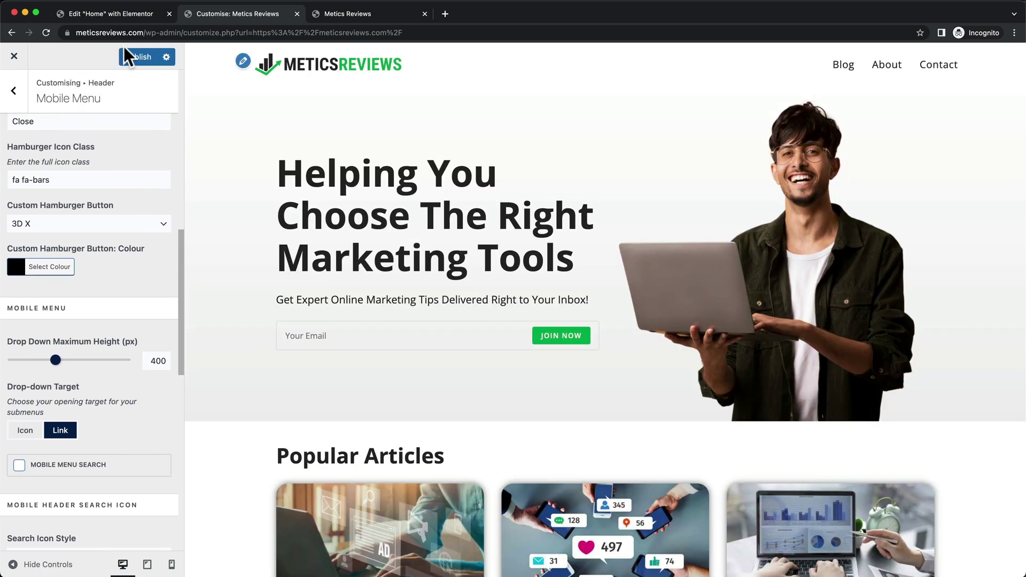
# - Reload the Home page editor and open the navigation menu in the mobile preview
pyautogui.click(153, 11)
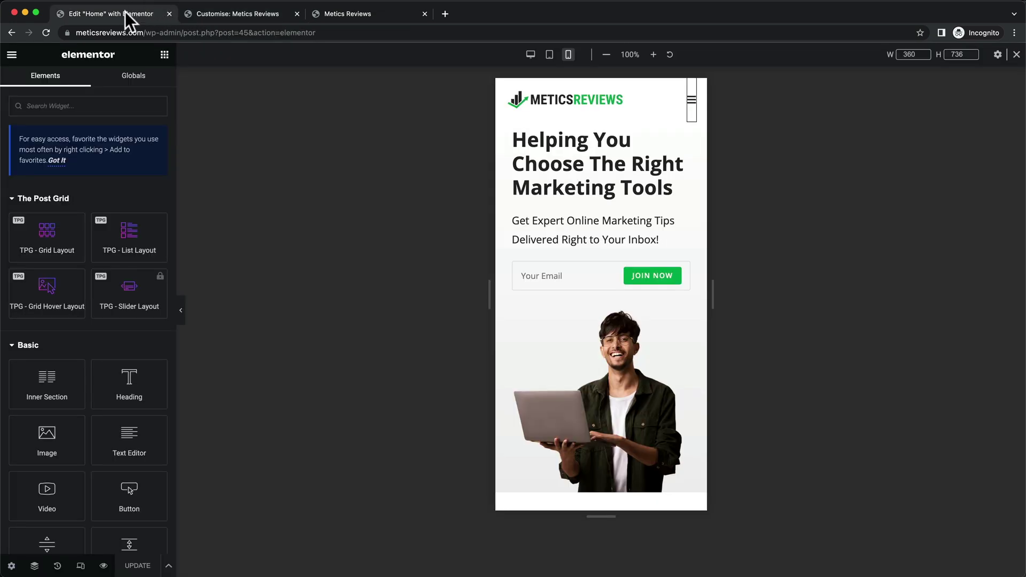
pyautogui.click(46, 33)
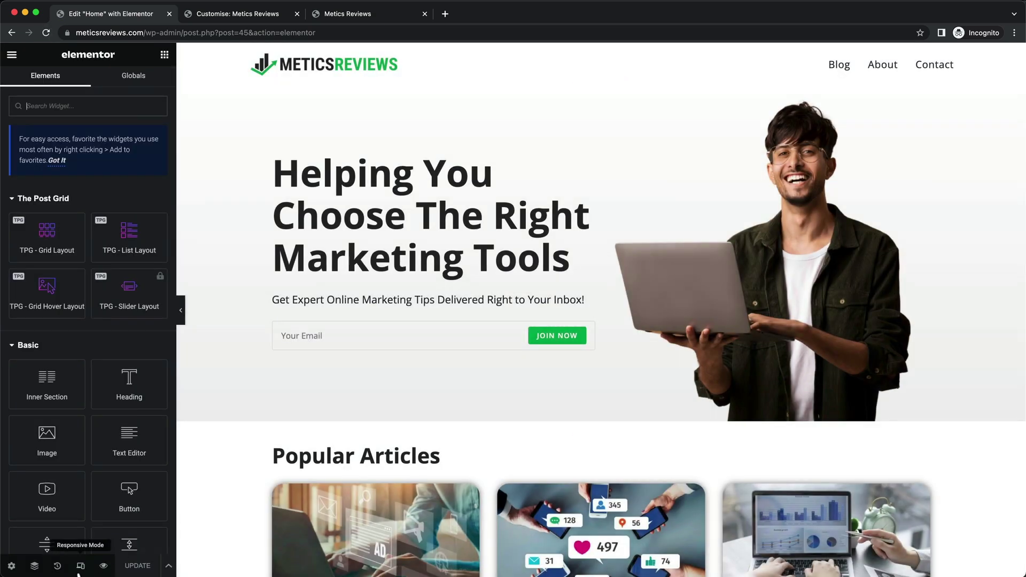
pyautogui.click(80, 566)
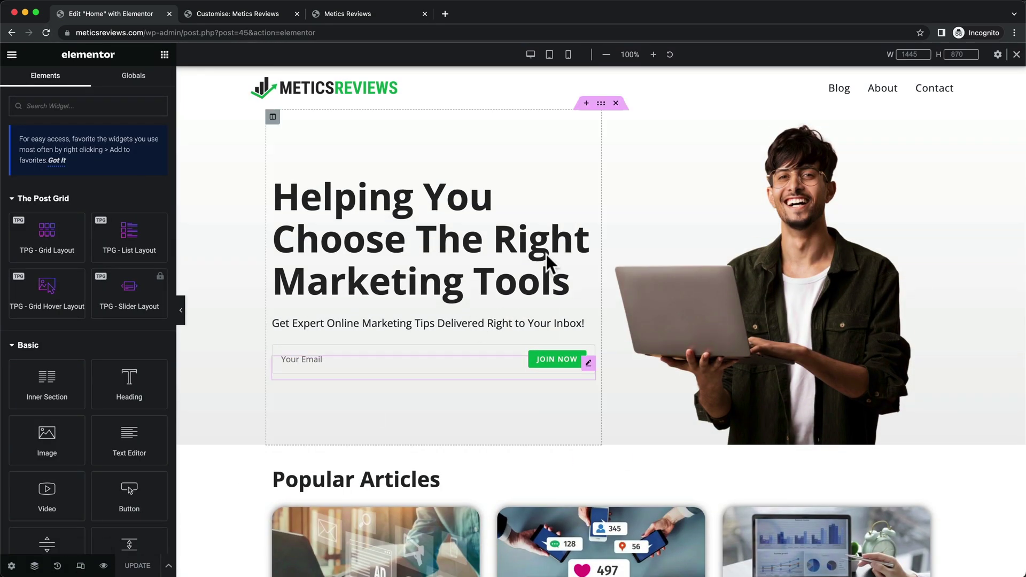
pyautogui.click(569, 55)
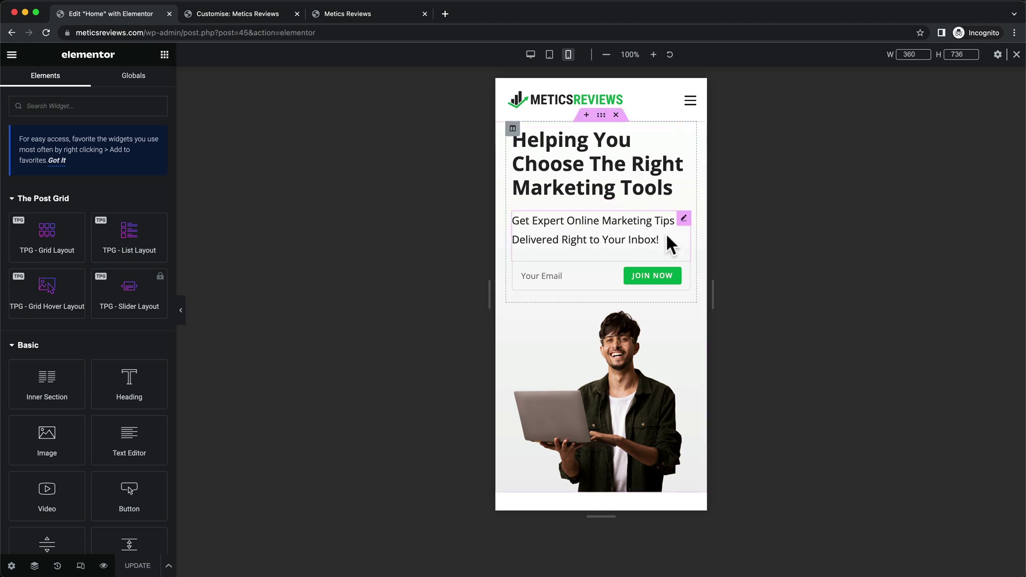
pyautogui.click(691, 102)
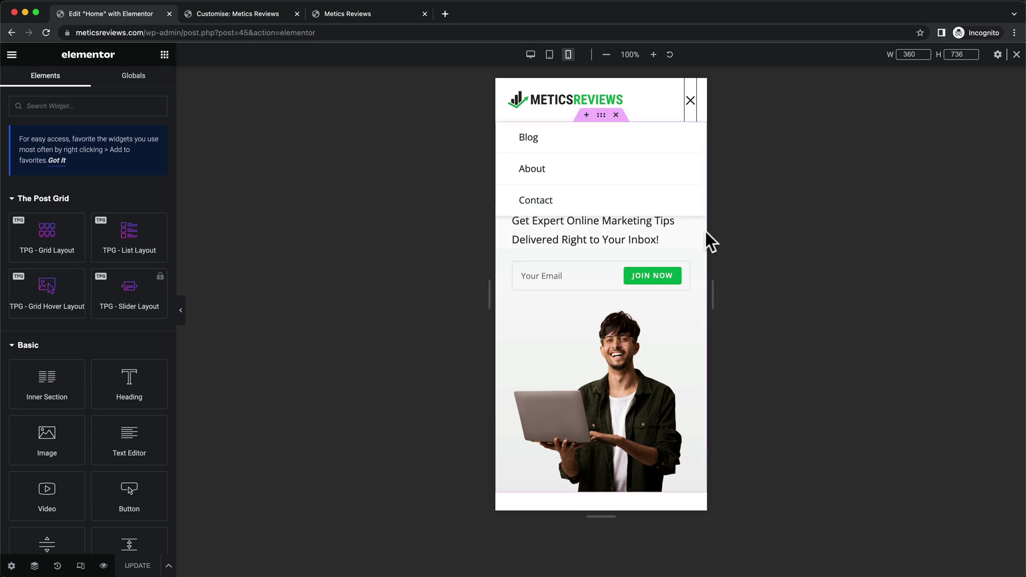
# - Compare the Home page at desktop, tablet and mobile widths, then open the editor menu to exit
pyautogui.click(531, 54)
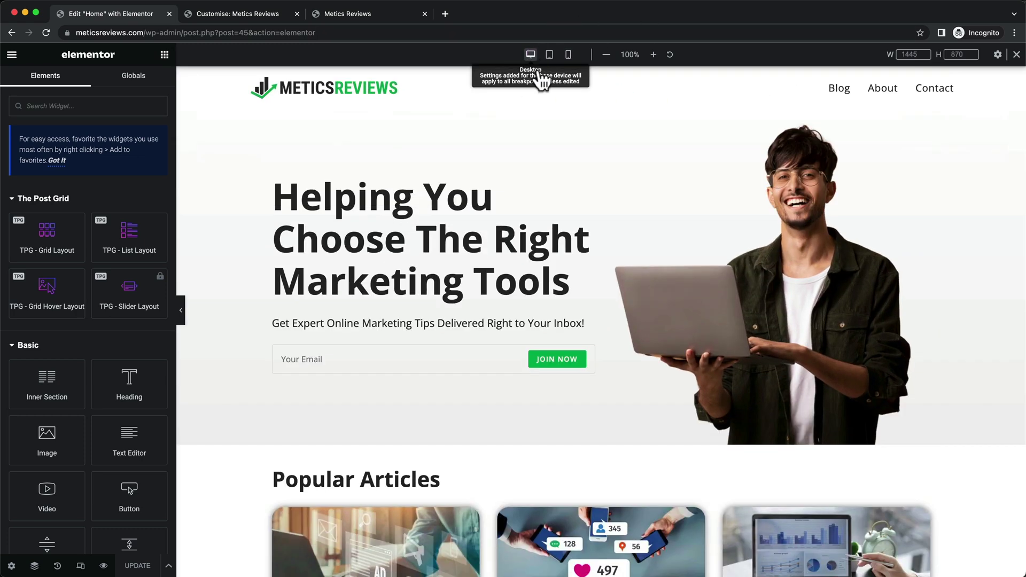
pyautogui.click(549, 54)
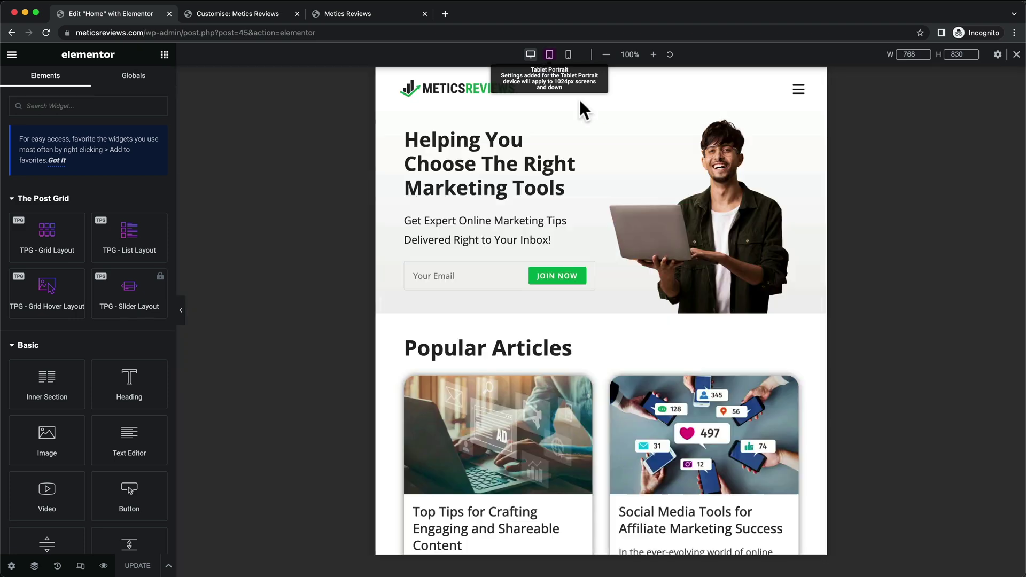
pyautogui.scroll(-3, 607, 275)
pyautogui.click(568, 55)
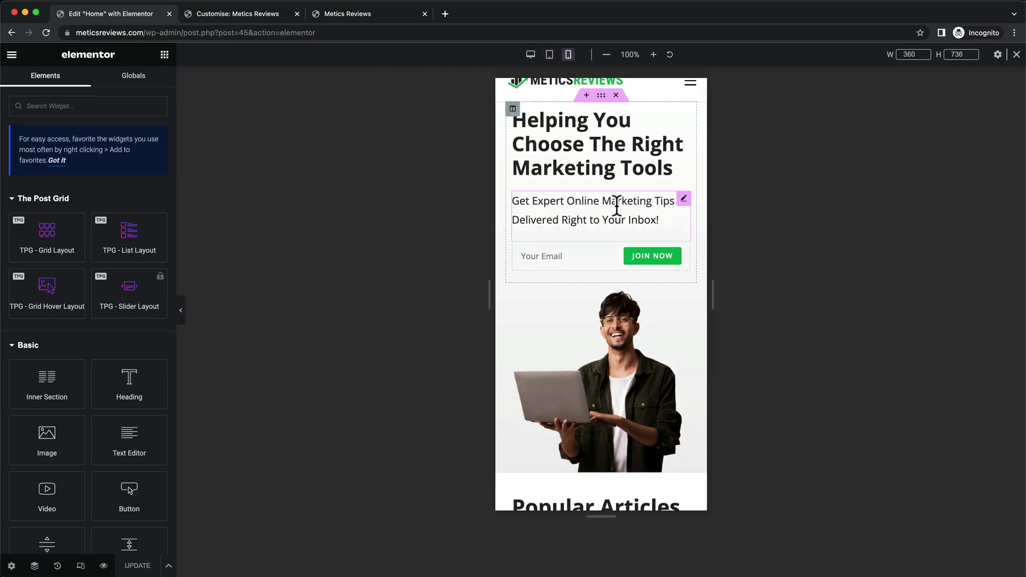
pyautogui.scroll(1, 615, 209)
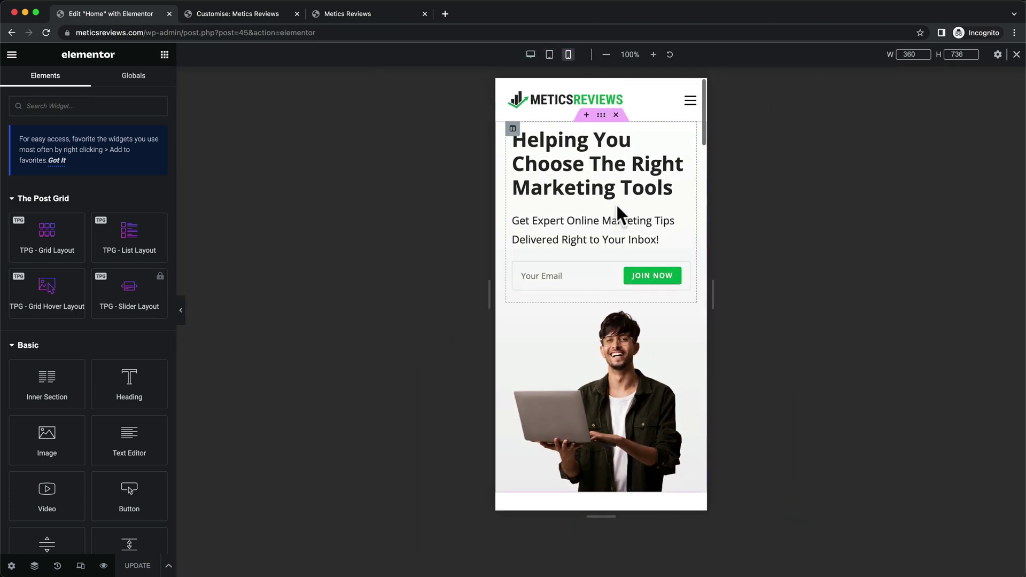
pyautogui.click(11, 56)
# - Return to the Pages list and open the About page with Edit with Elementor
pyautogui.click(56, 291)
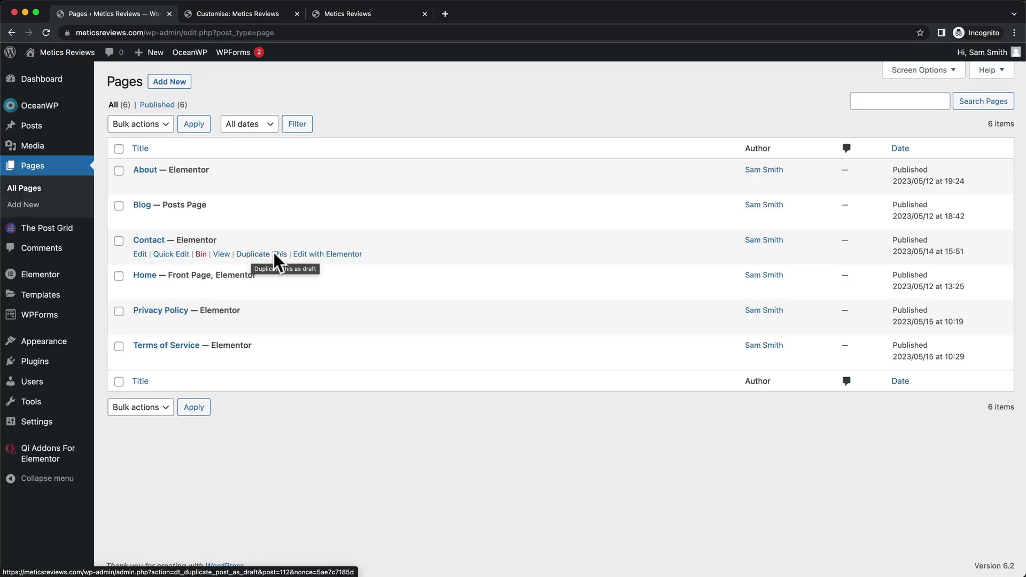
pyautogui.moveTo(168, 159)
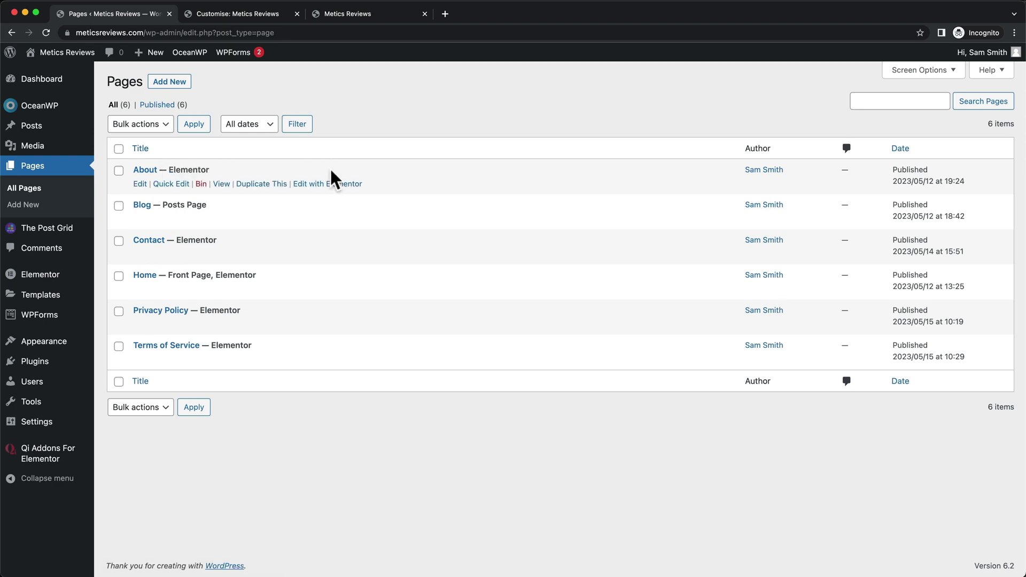
pyautogui.click(326, 185)
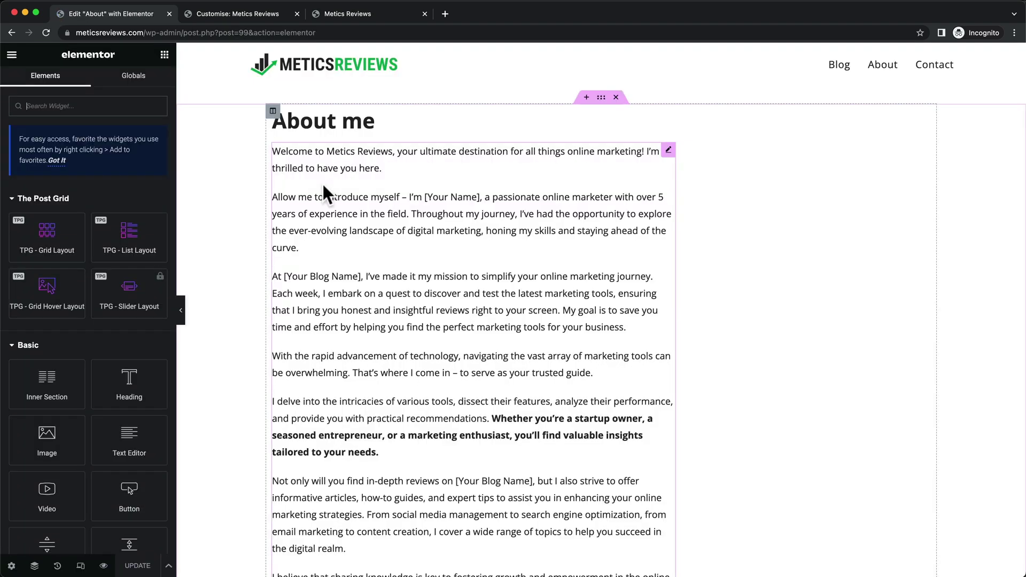
# - In the 768 px tablet preview, widen the About text block to span the full content width
pyautogui.click(81, 566)
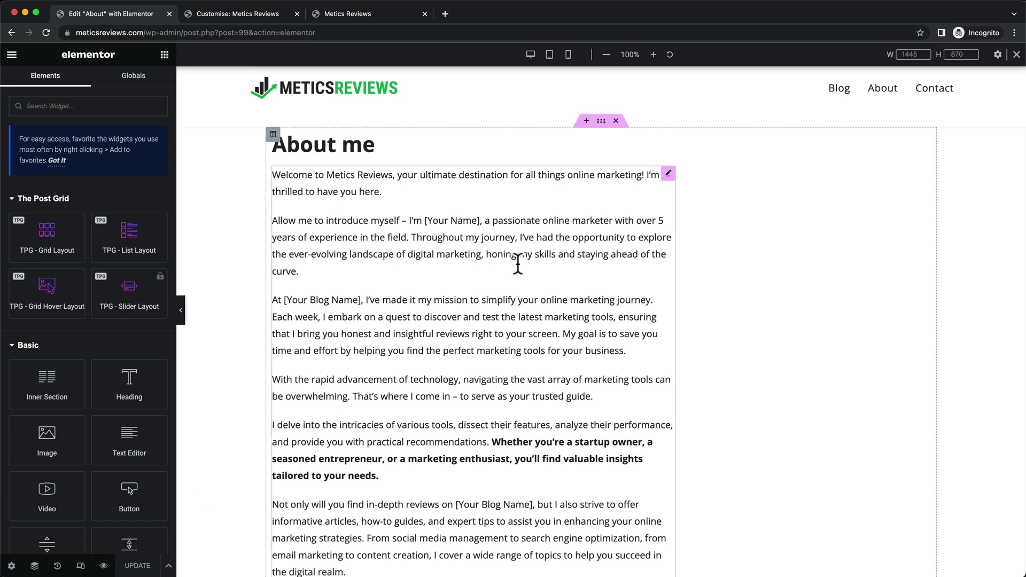
pyautogui.click(549, 55)
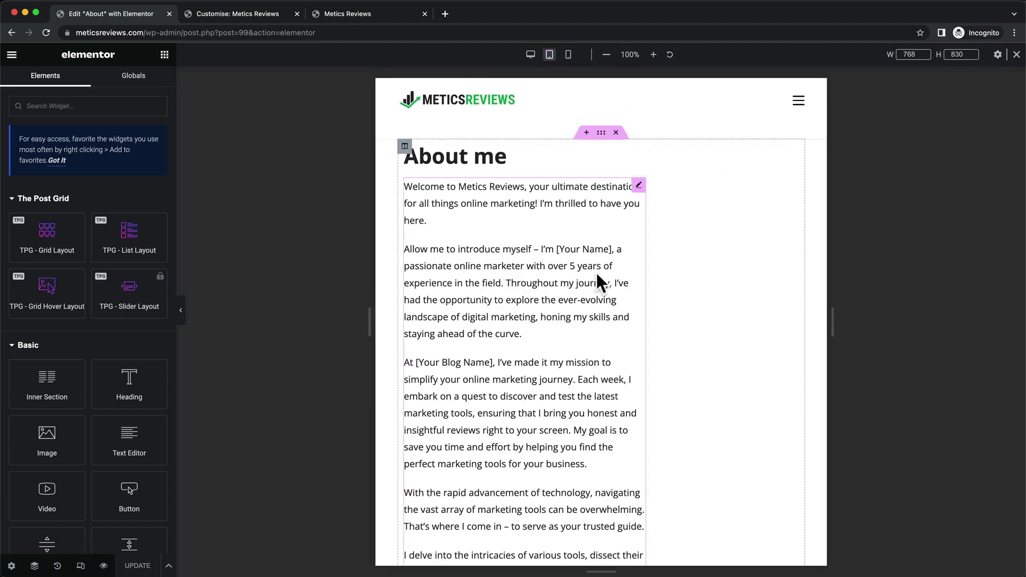
pyautogui.scroll(-6, 581, 287)
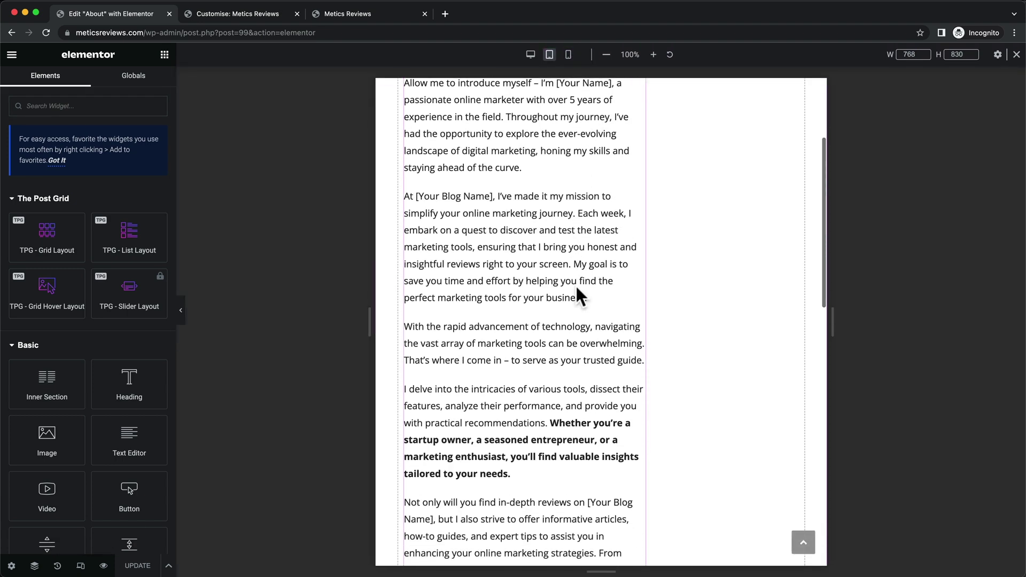
pyautogui.scroll(4, 577, 287)
pyautogui.scroll(2, 577, 287)
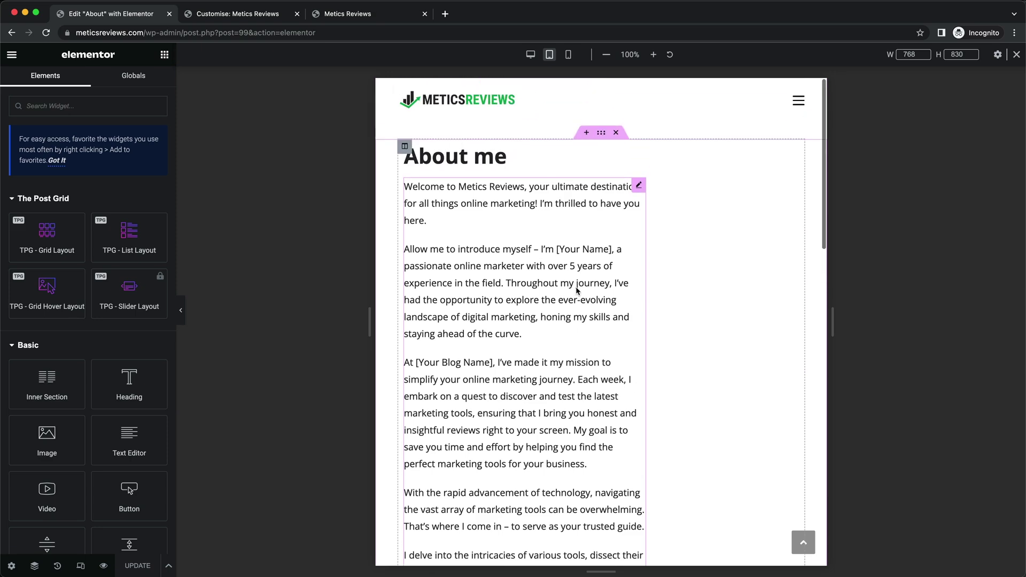
pyautogui.click(645, 298)
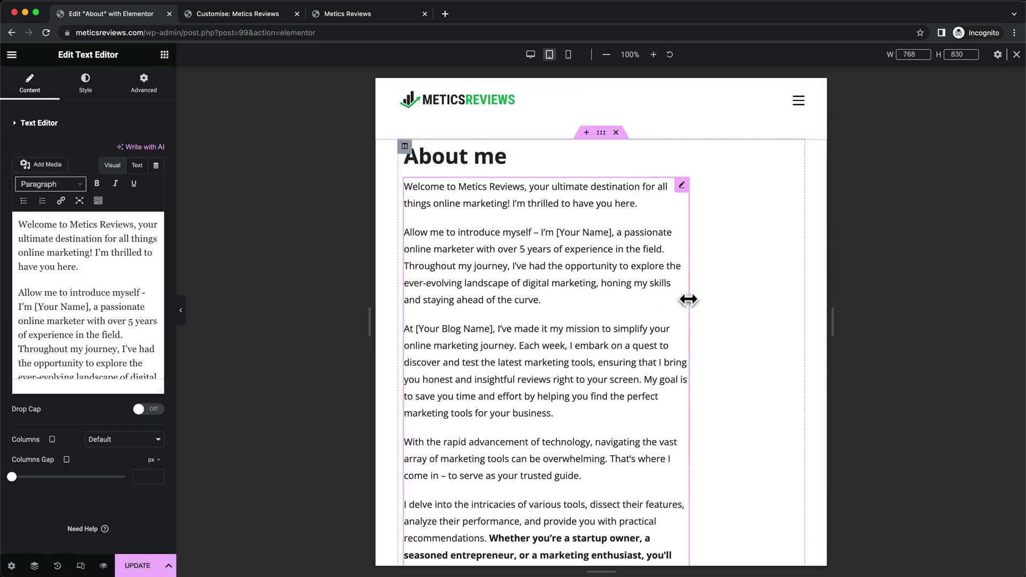
pyautogui.moveTo(689, 300); pyautogui.dragTo(799, 300)
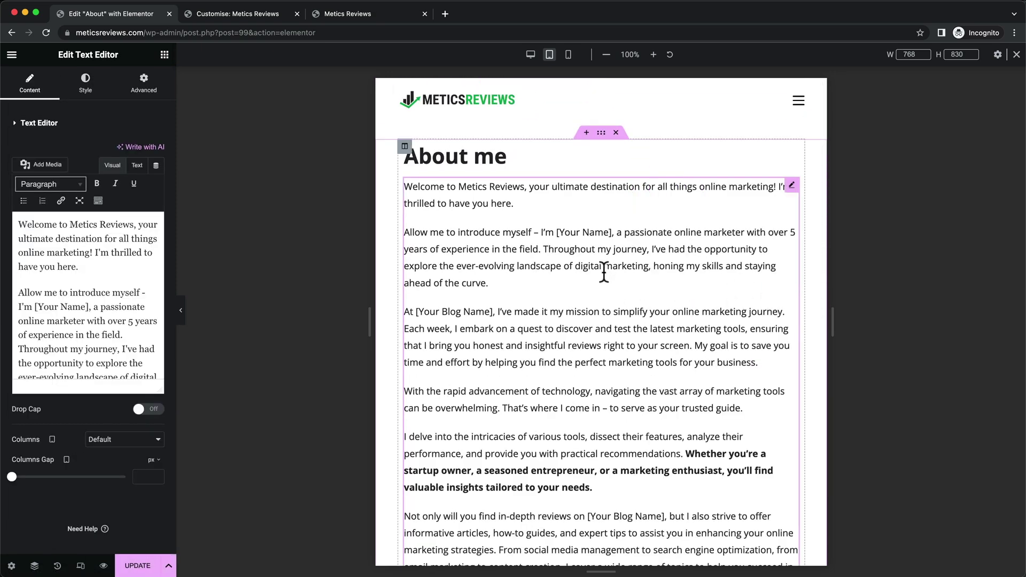
pyautogui.scroll(-7, 604, 272)
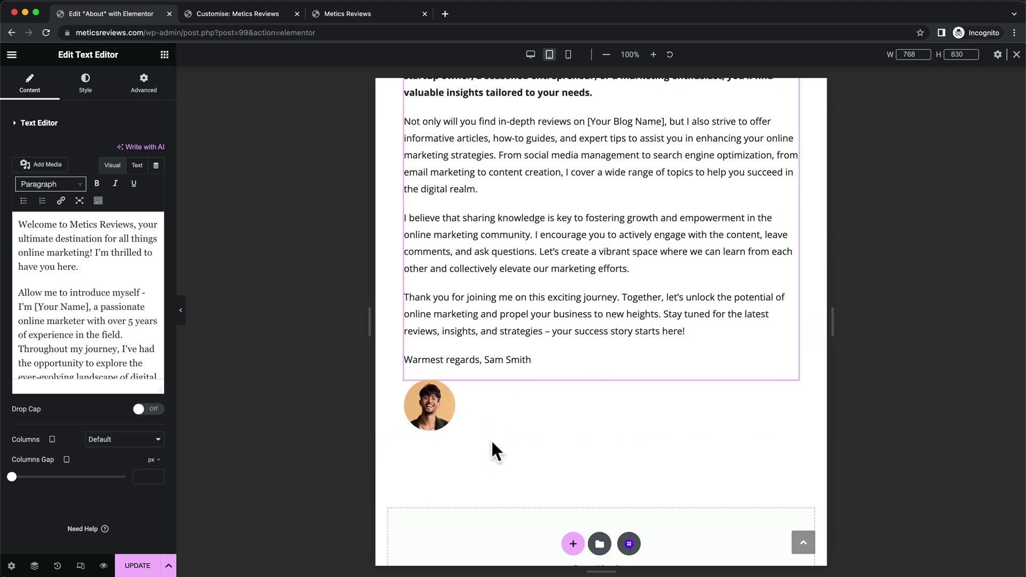
pyautogui.scroll(1, 535, 278)
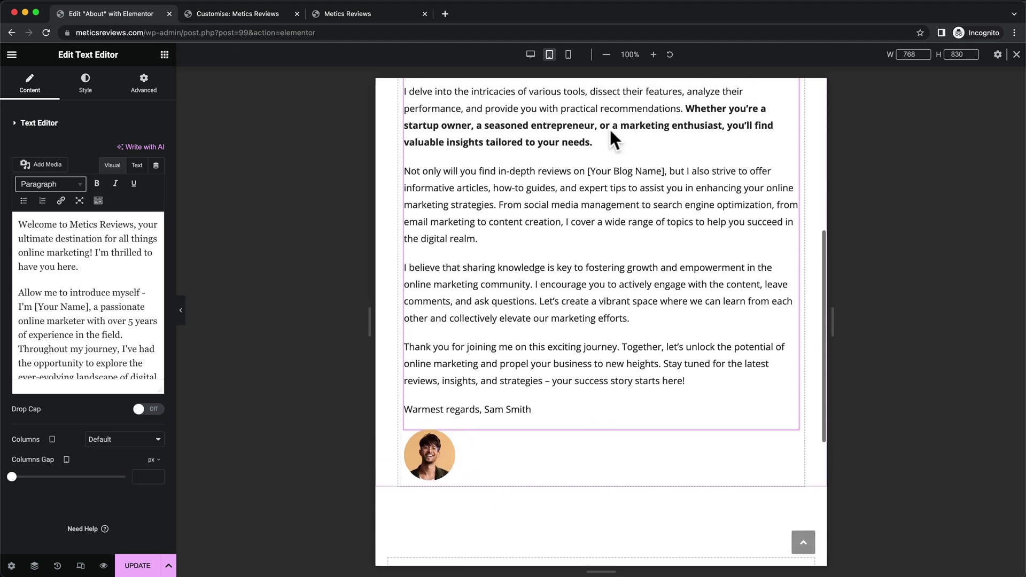
# - Enlarge the round portrait image to 41% width in the About page's mobile layout
pyautogui.click(570, 56)
pyautogui.scroll(6, 603, 270)
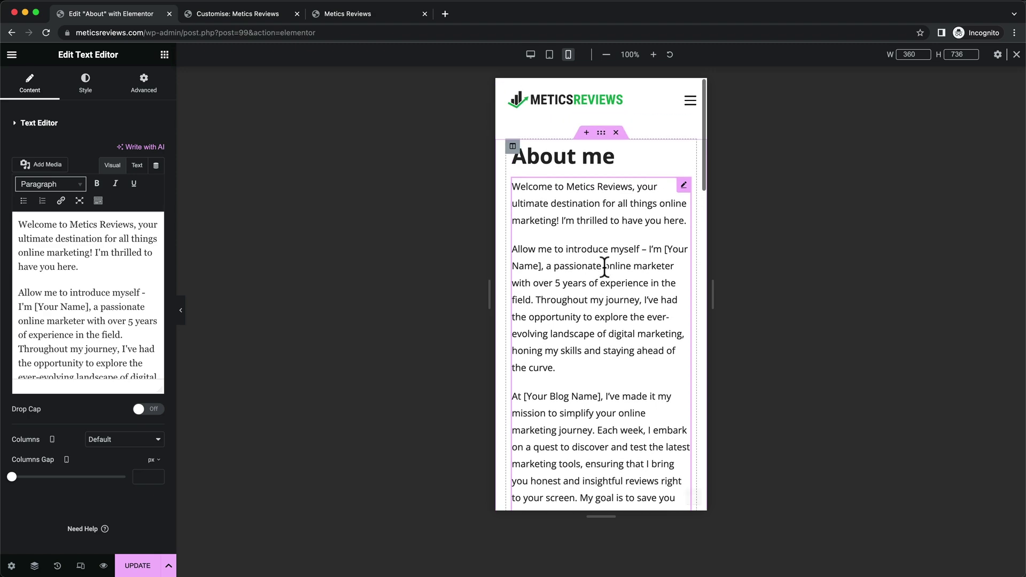
pyautogui.scroll(-15, 551, 198)
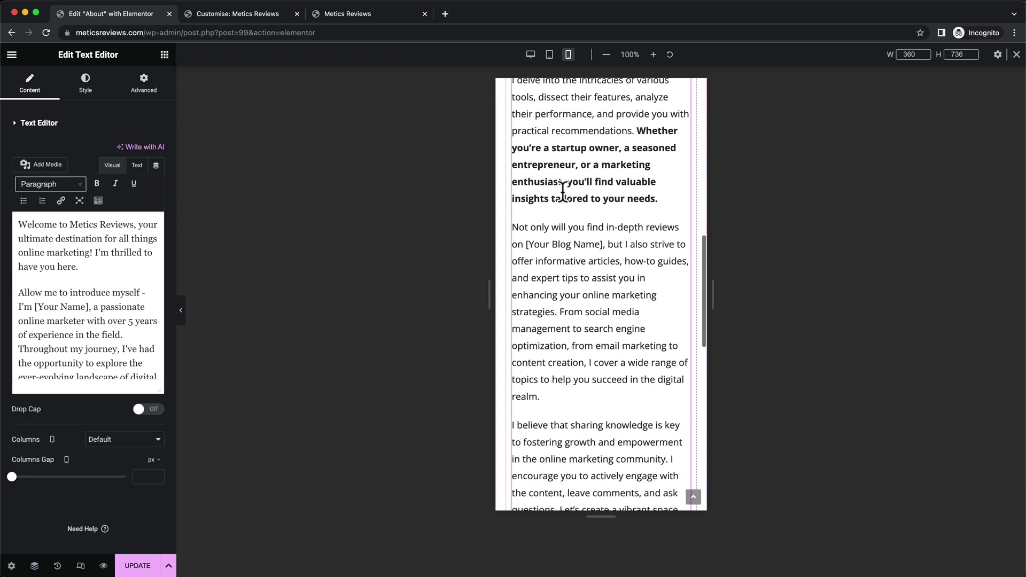
pyautogui.scroll(3, 563, 200)
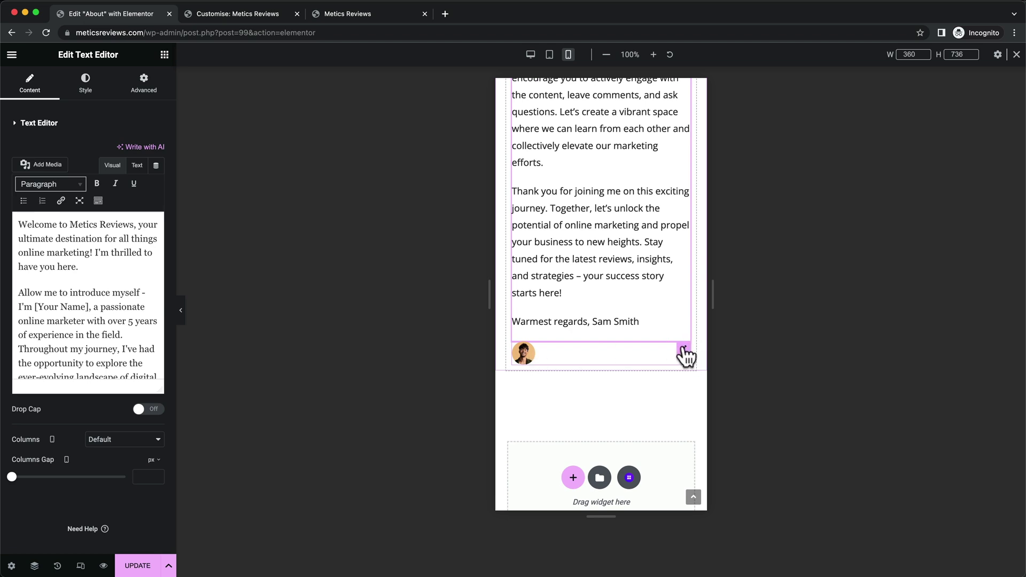
pyautogui.click(684, 351)
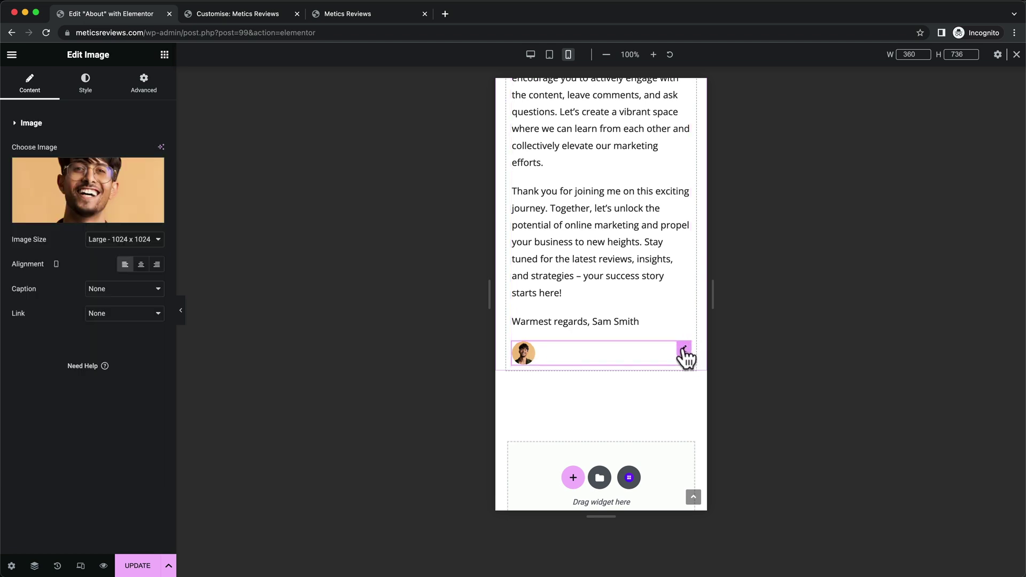
pyautogui.click(98, 97)
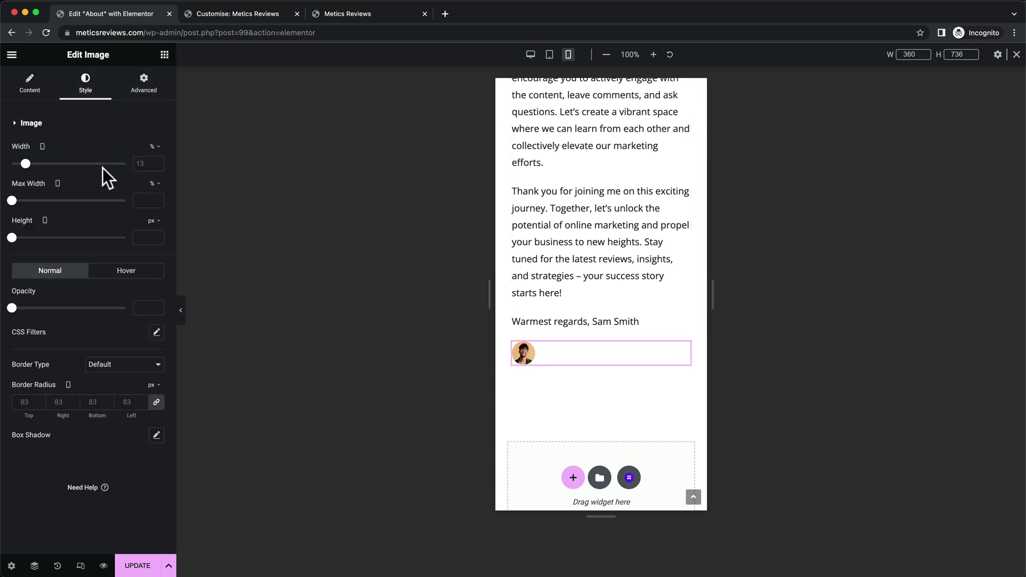
pyautogui.moveTo(26, 164); pyautogui.dragTo(57, 164)
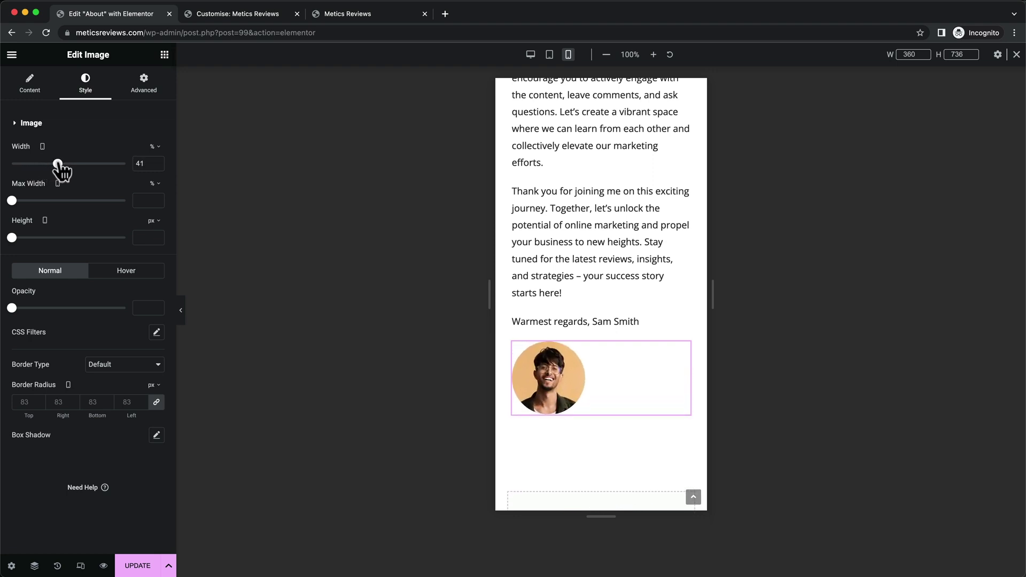
# - Set the portrait image width to 24% on tablet and check the desktop view
pyautogui.click(549, 55)
pyautogui.scroll(1, 581, 251)
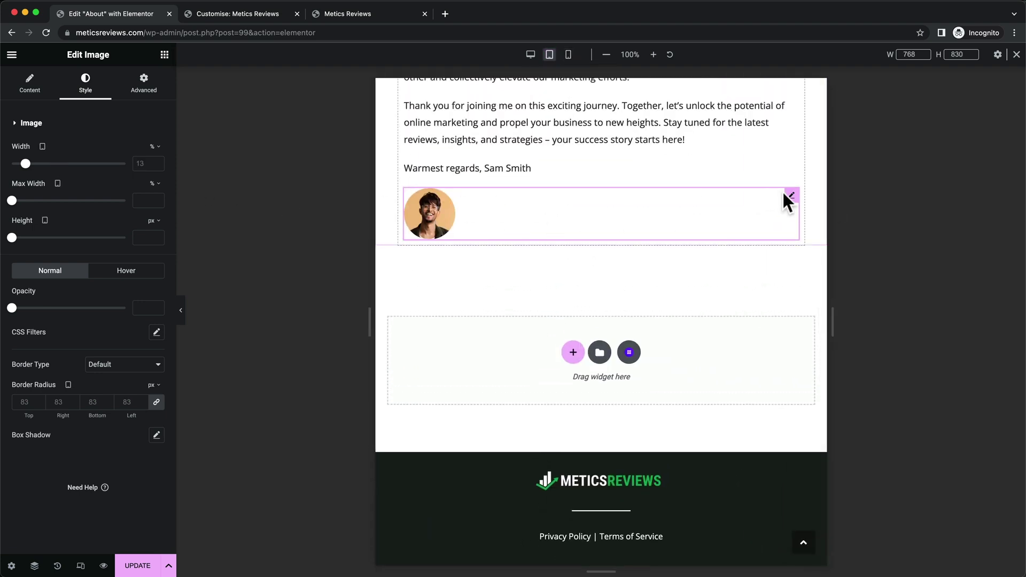
pyautogui.moveTo(26, 163); pyautogui.dragTo(36, 163)
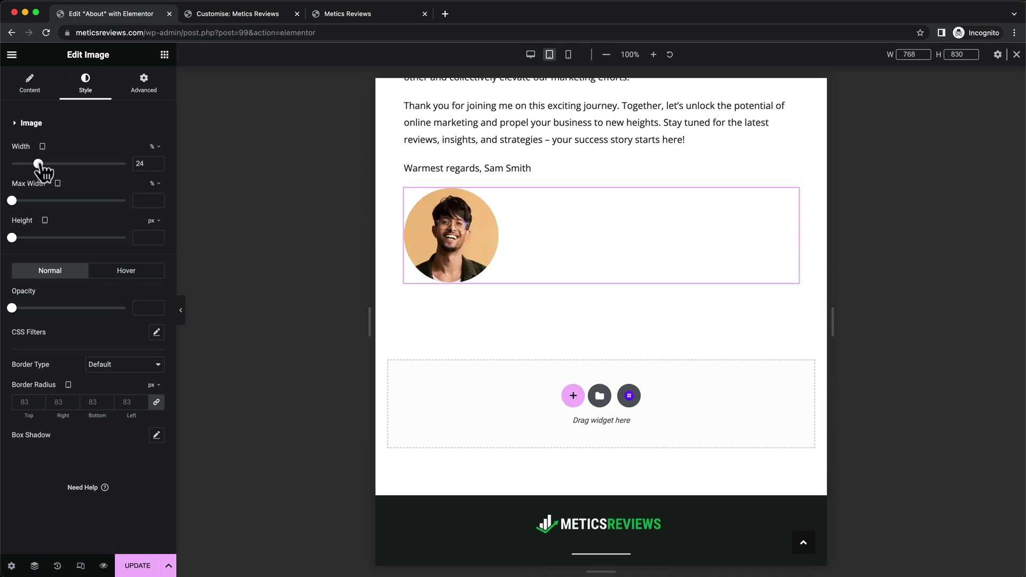
pyautogui.click(531, 54)
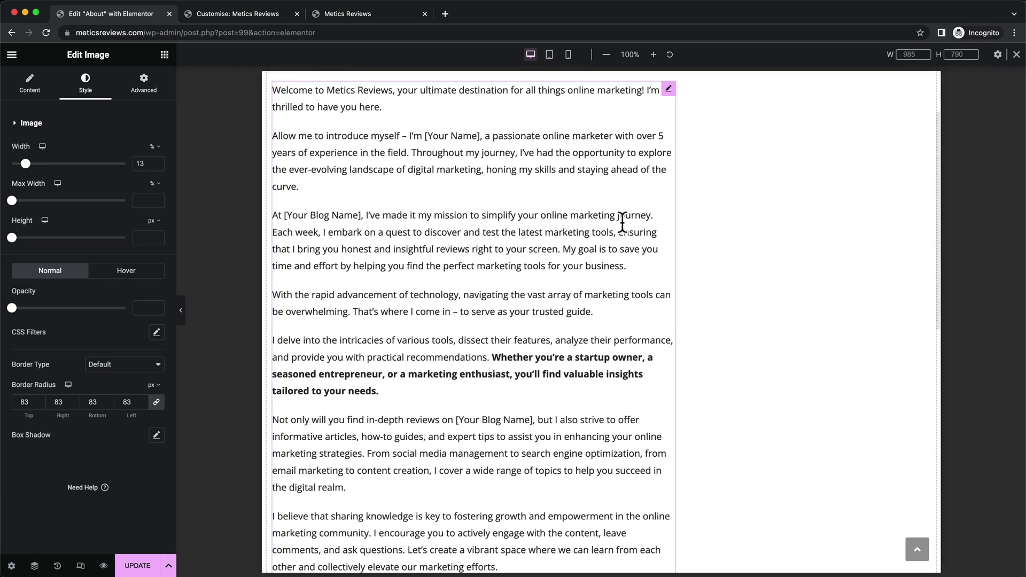
pyautogui.scroll(3, 571, 233)
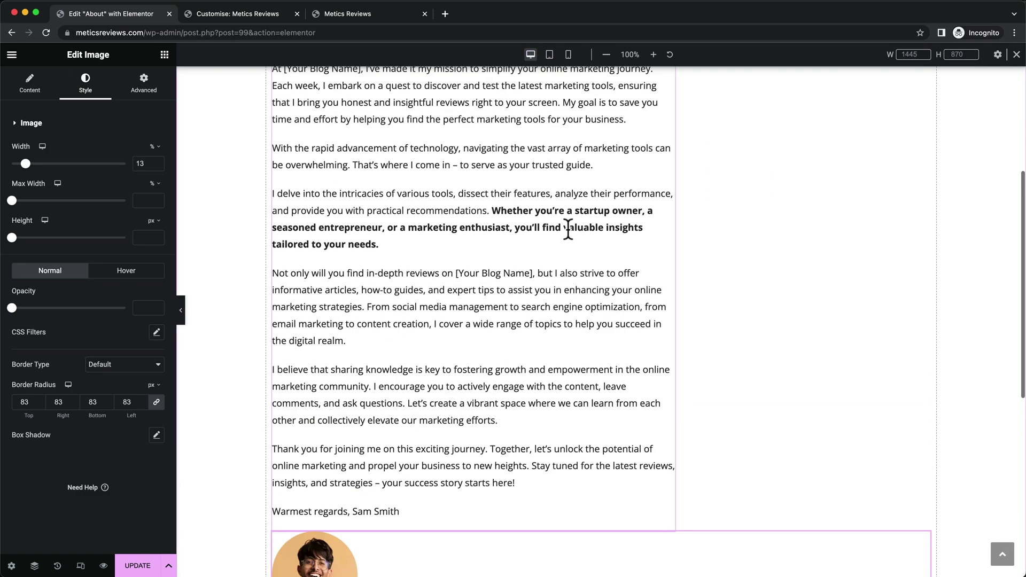